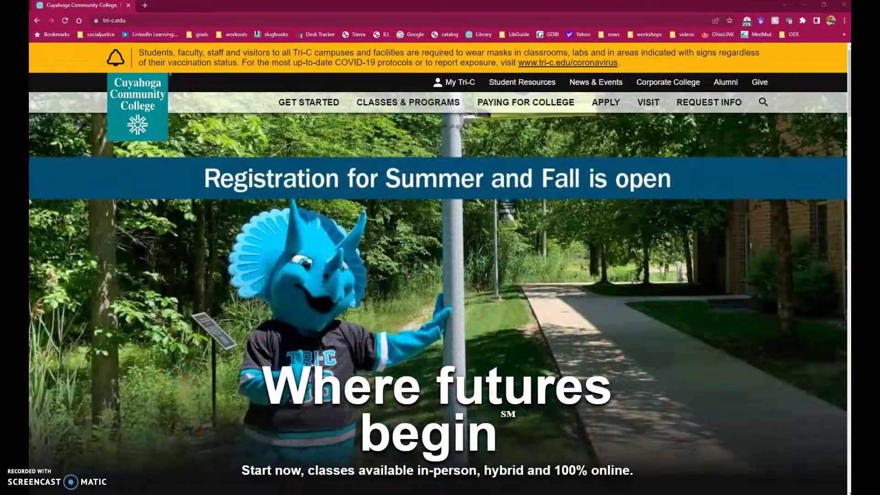
Open the college's Library page through the Library/Learning Commons link in Student Resources.
left_click(507, 83)
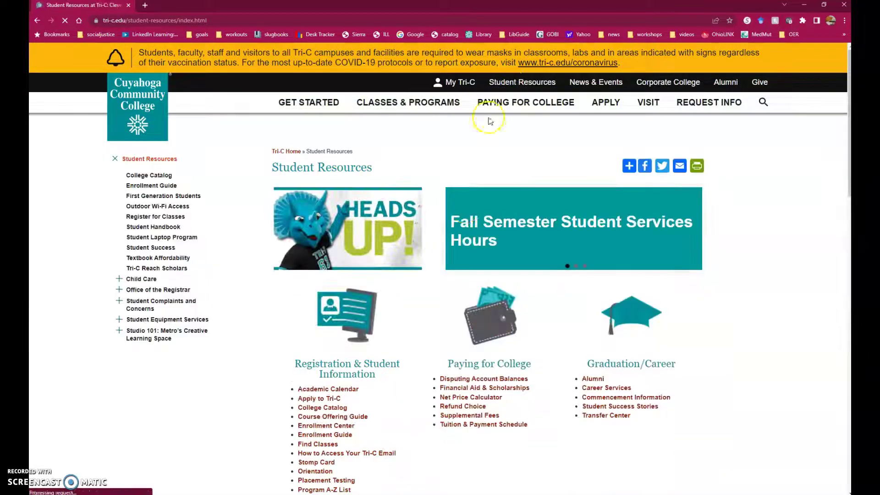
scroll(429, 278, "down", 1)
scroll(428, 278, "down", 7)
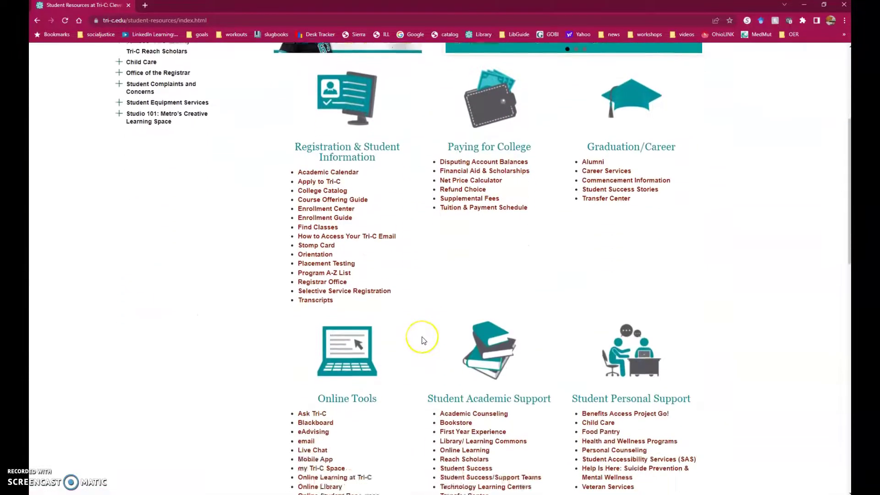
left_click_drag(427, 293, 551, 287)
left_click(461, 332)
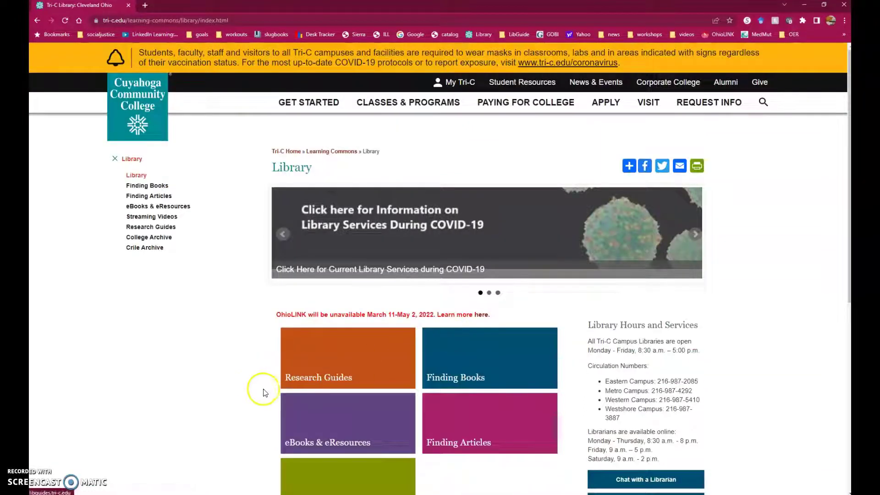
Open the English guide from the subject list in the library's Research Guides.
left_click(309, 356)
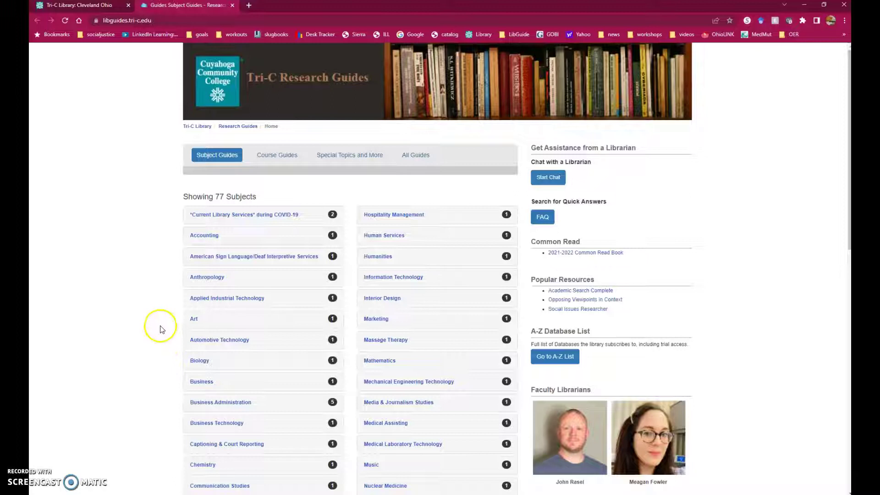
scroll(158, 330, "down", 4)
scroll(155, 330, "down", 6)
scroll(155, 333, "down", 1)
left_click(199, 300)
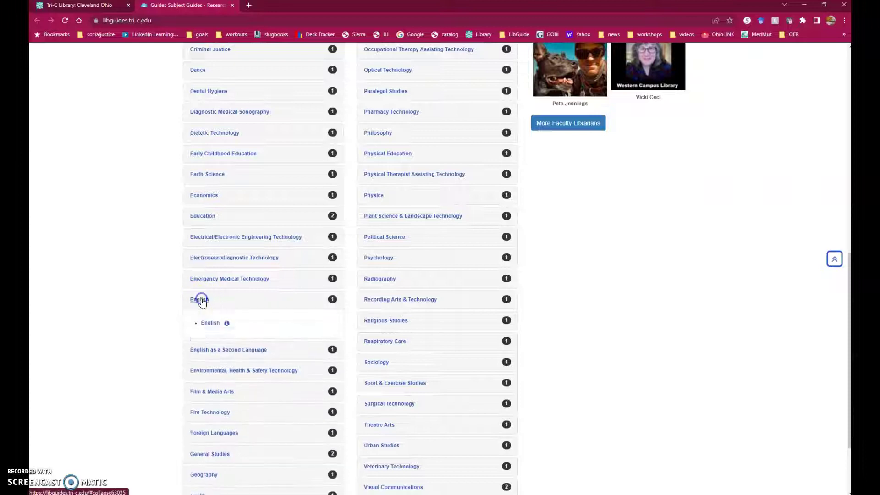
left_click(211, 323)
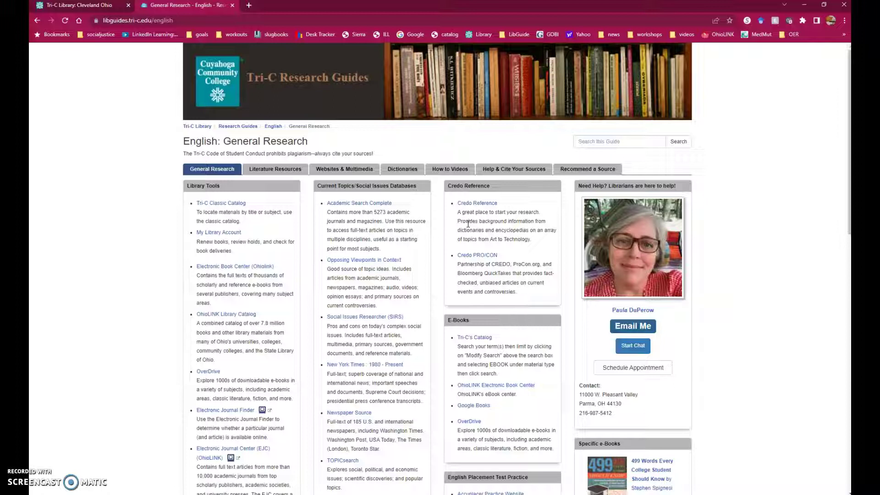
Open Credo Reference from the English guide and search it for the suggested topic Etextbook (Digital textbook).
left_click(478, 204)
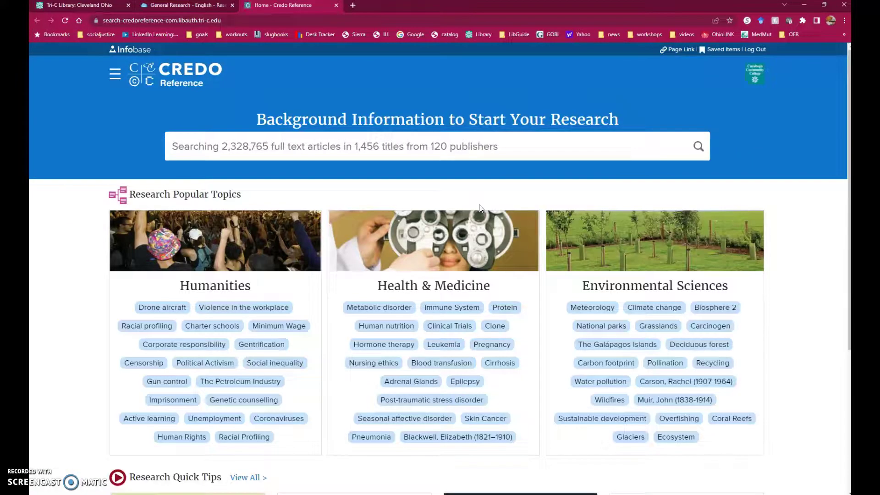
left_click(323, 149)
type("etextb")
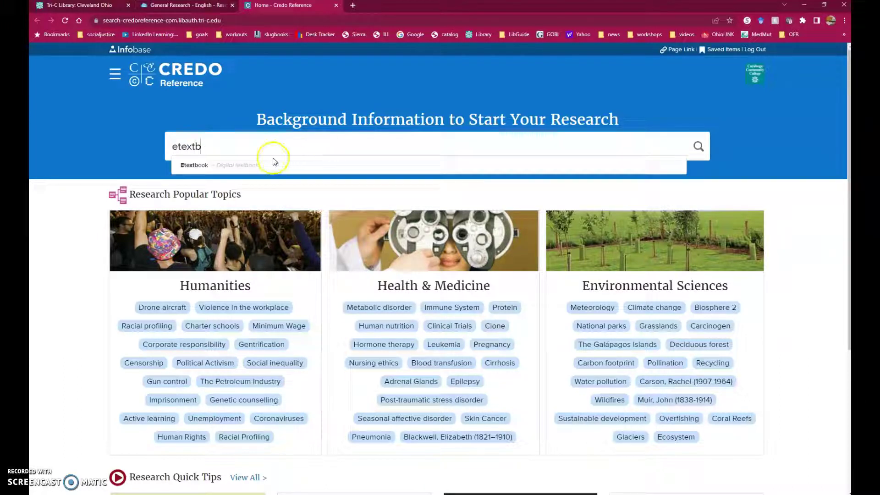
left_click(223, 165)
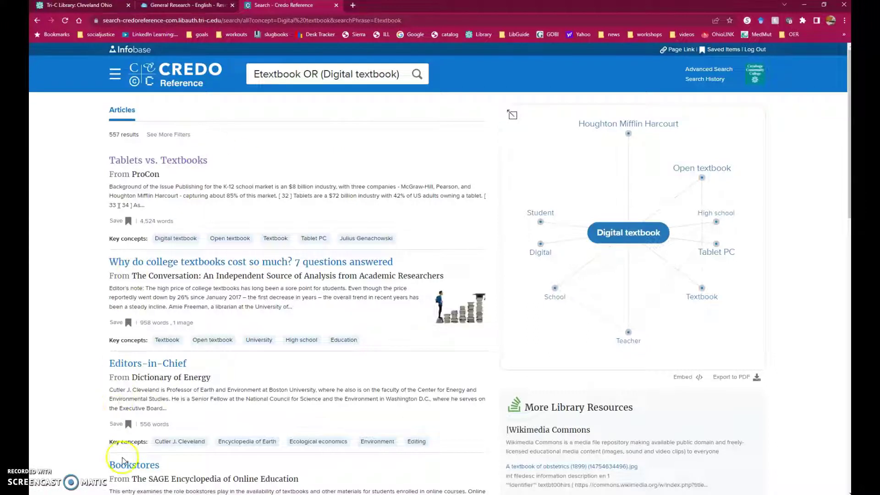
Examine which encyclopedias and dictionaries the articles in the digital textbook search results come from.
scroll(157, 414, "down", 2)
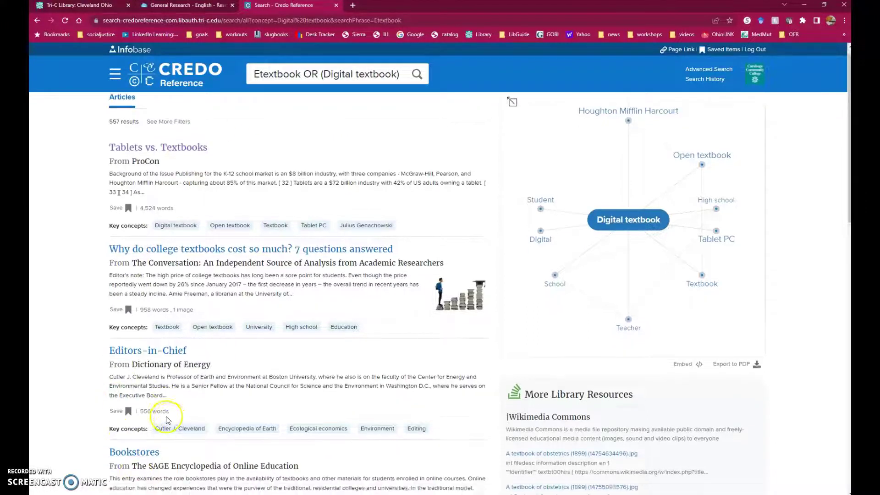
left_click_drag(131, 301, 215, 301)
left_click_drag(133, 402, 310, 403)
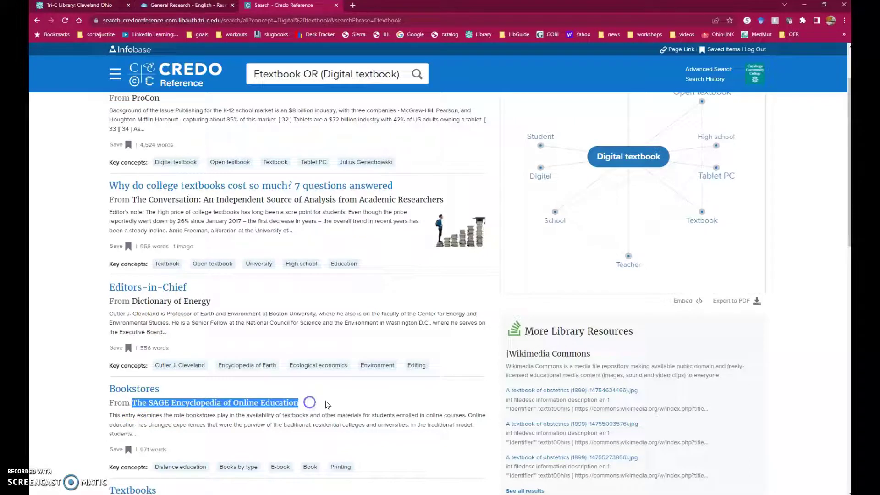
scroll(373, 405, "down", 3)
scroll(376, 409, "down", 6)
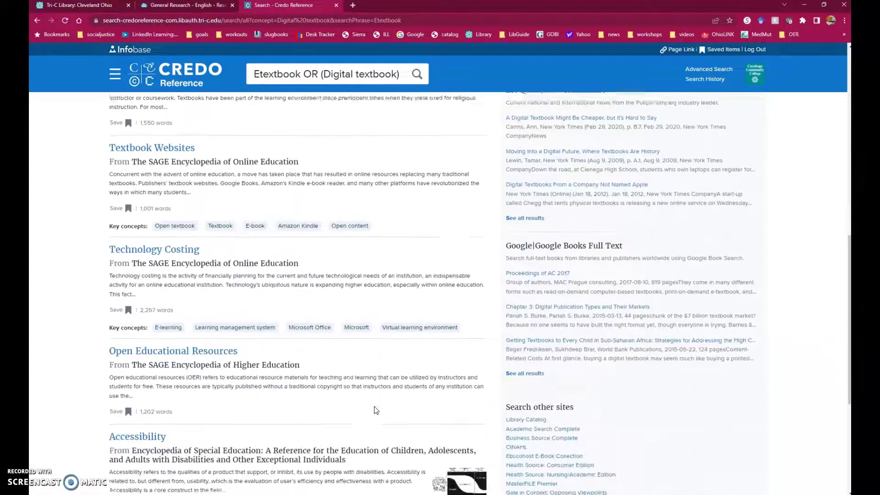
scroll(375, 410, "down", 1)
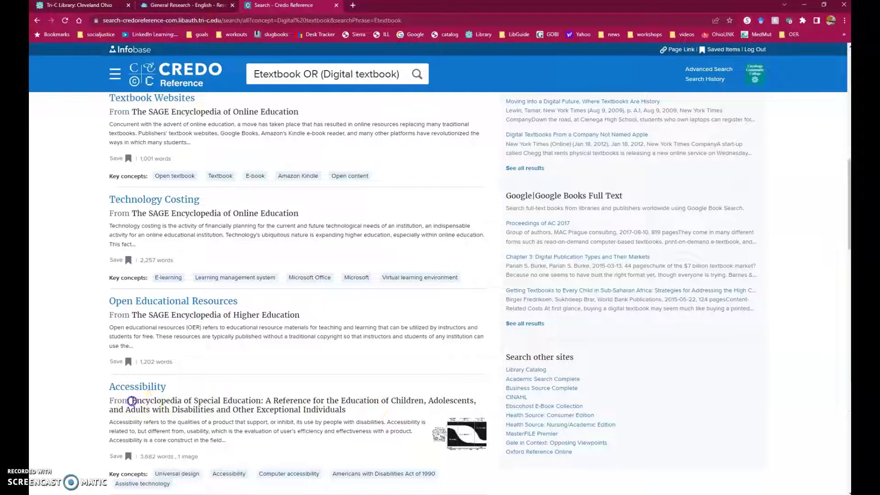
left_click_drag(131, 401, 269, 401)
scroll(402, 395, "up", 4)
scroll(401, 396, "up", 4)
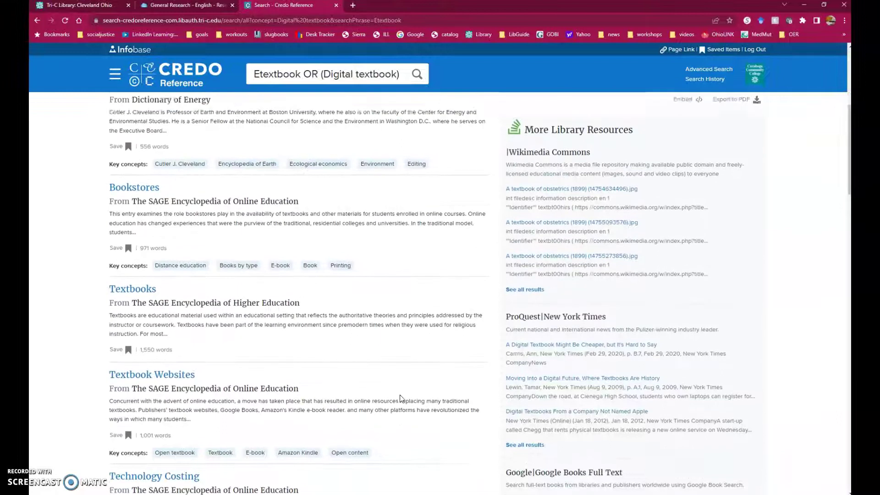
scroll(401, 394, "up", 4)
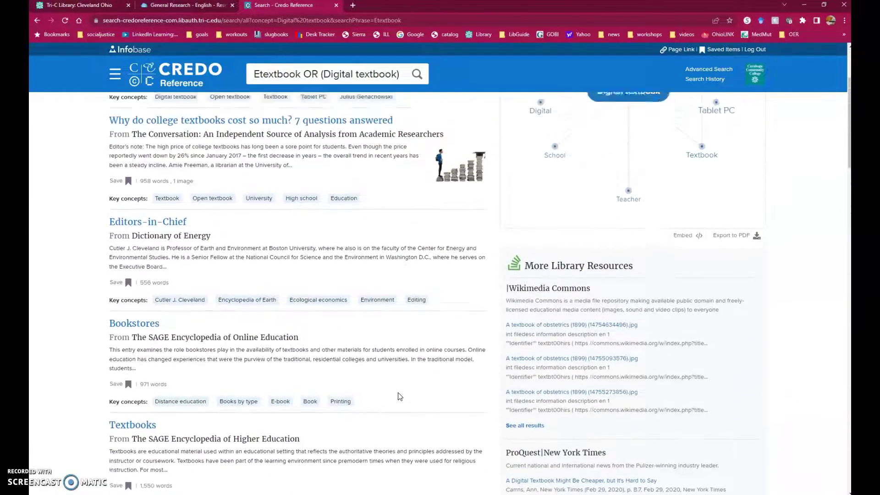
scroll(400, 396, "up", 2)
Highlight the ProCon source name of the first search result and open its article, Tablets vs. Textbooks.
left_click(141, 184)
left_click_drag(132, 174, 164, 176)
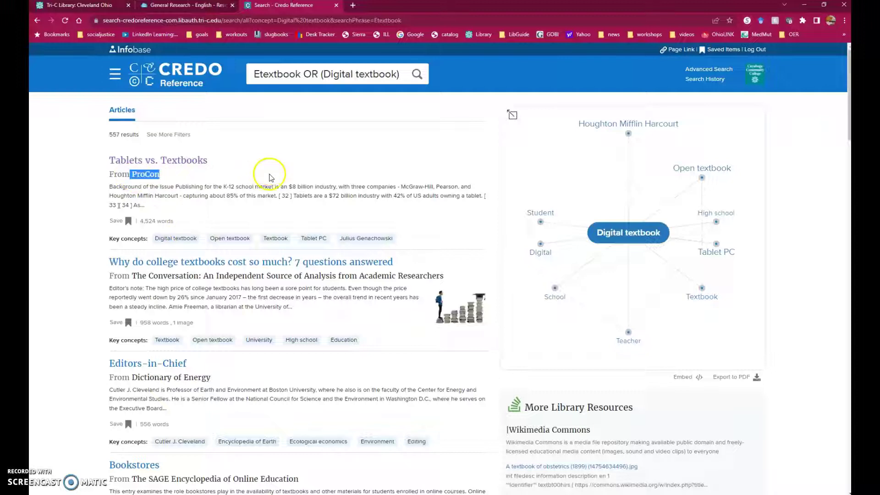
left_click(171, 161)
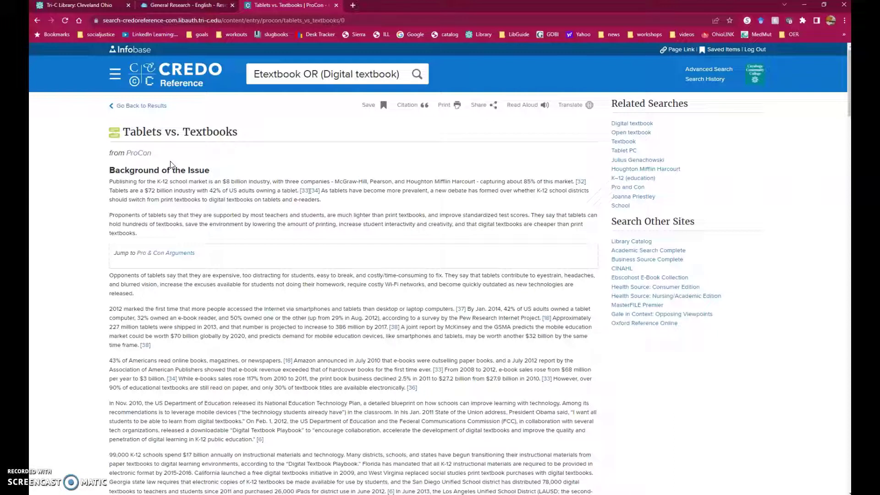
Read through the article's Background of the Issue section down to the top pro and con arguments.
left_click_drag(109, 170, 211, 173)
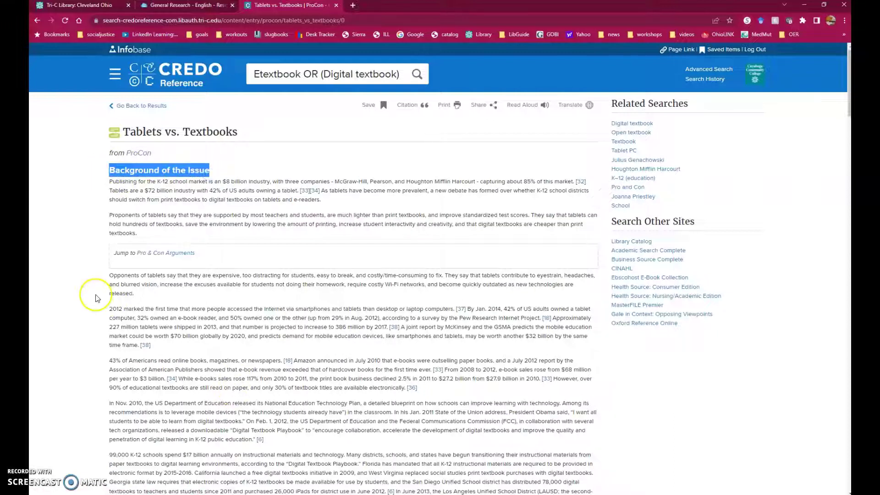
scroll(94, 298, "down", 1)
scroll(97, 298, "down", 1)
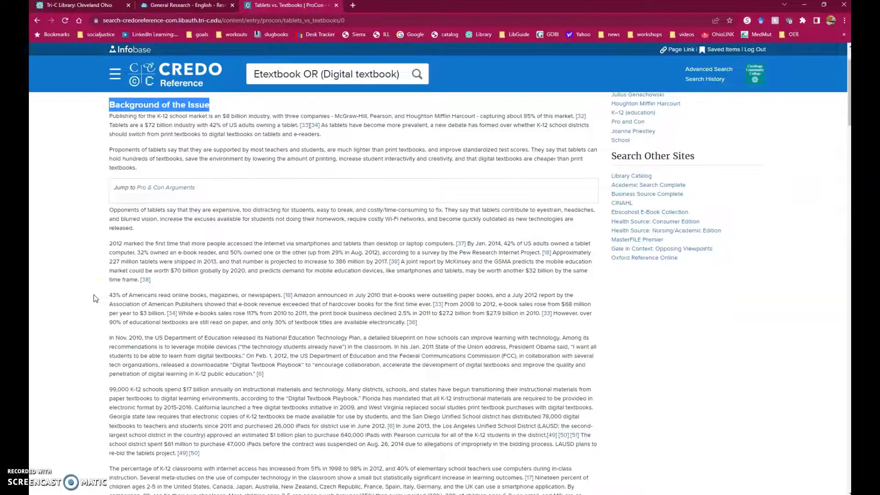
scroll(95, 298, "down", 2)
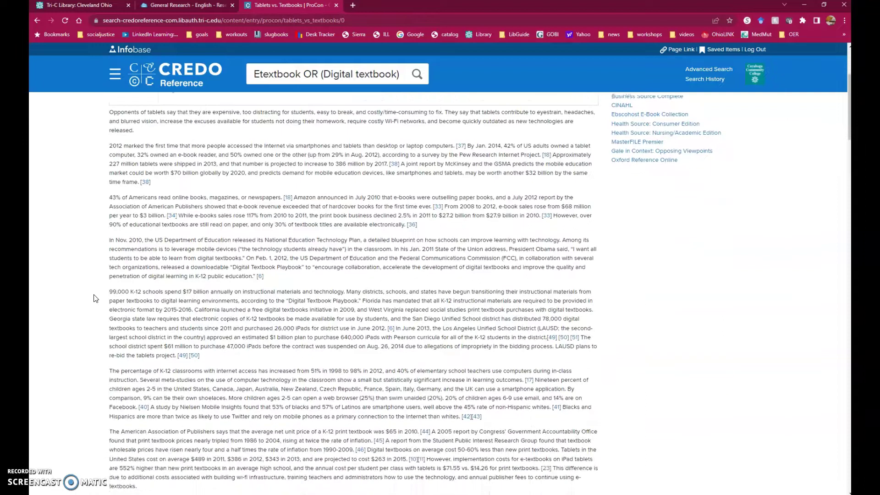
left_click(92, 248)
scroll(91, 248, "down", 2)
scroll(92, 248, "down", 1)
scroll(94, 249, "down", 3)
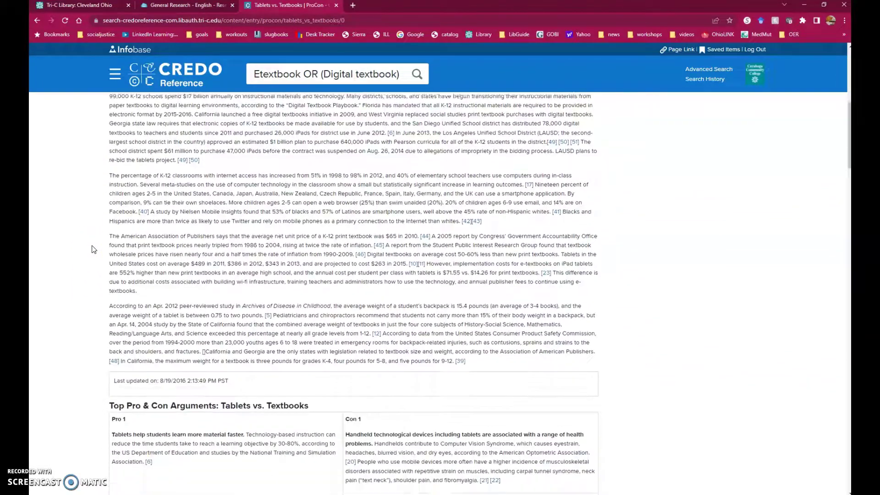
scroll(91, 248, "down", 1)
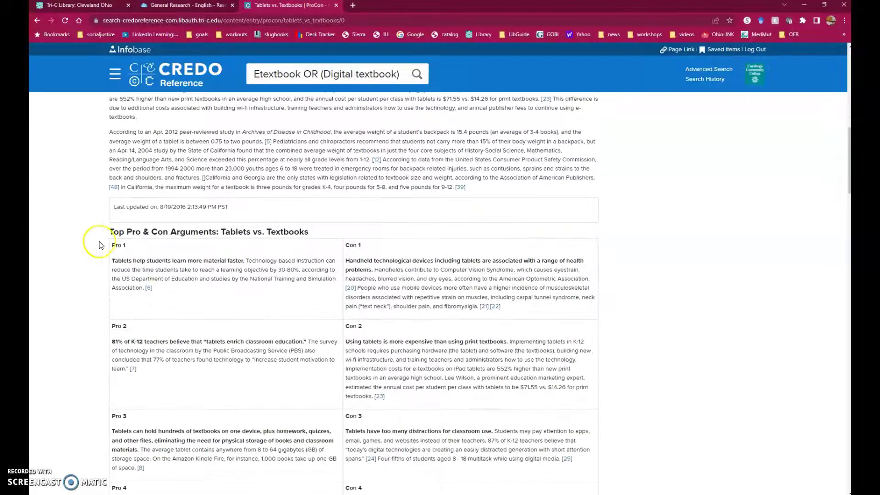
Compare the Pro and Con arguments on tablets vs. textbooks, highlighting the key statements of the first two pairs.
left_click_drag(109, 232, 312, 234)
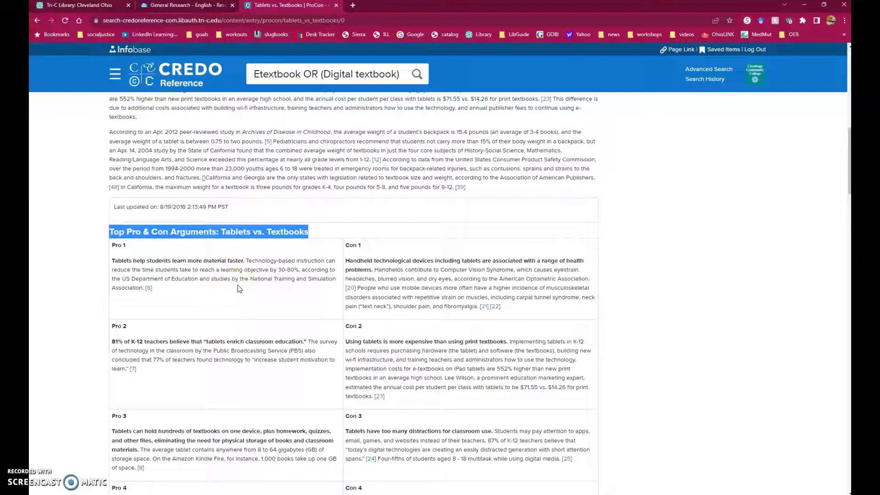
left_click_drag(114, 260, 248, 262)
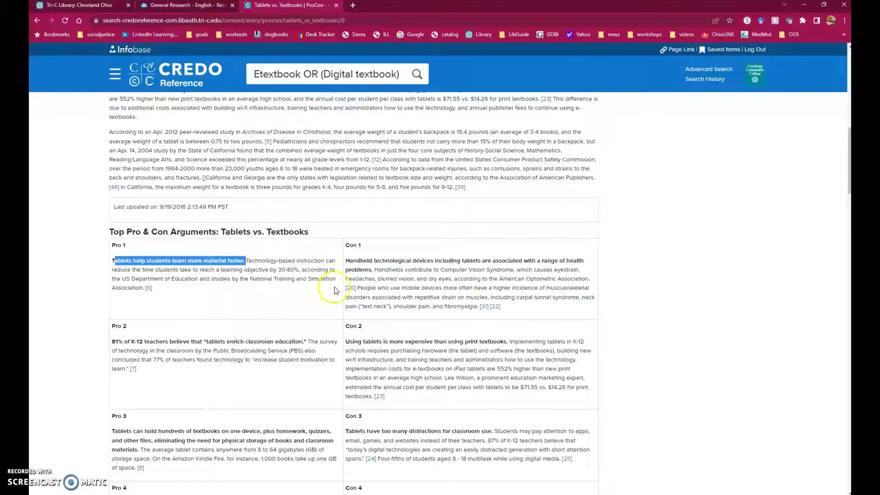
left_click(344, 261)
left_click_drag(364, 261, 595, 298)
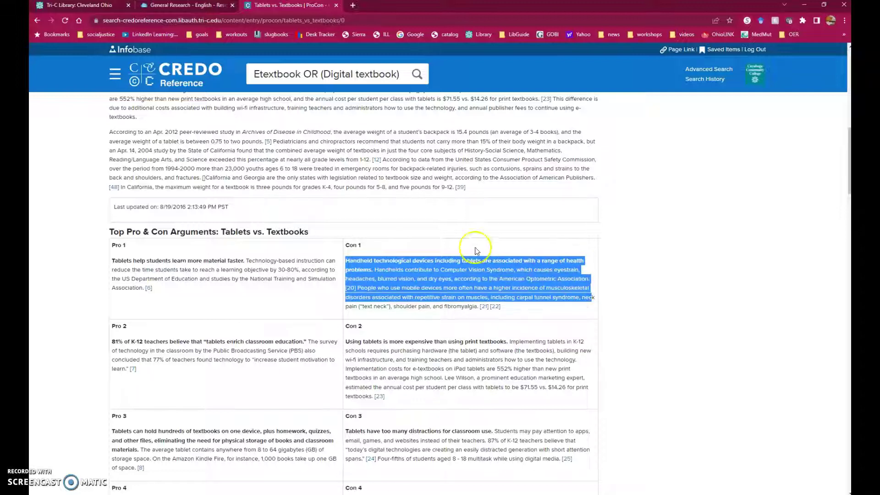
scroll(241, 312, "down", 2)
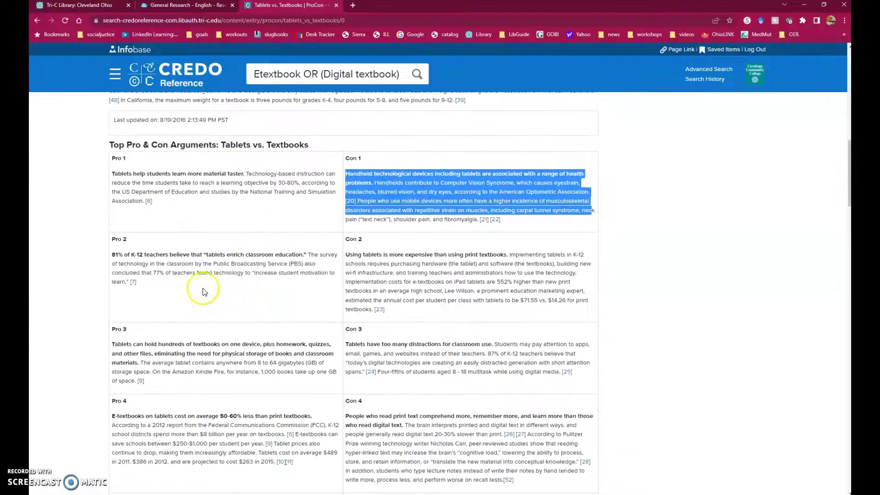
left_click(113, 253)
left_click_drag(114, 253, 304, 253)
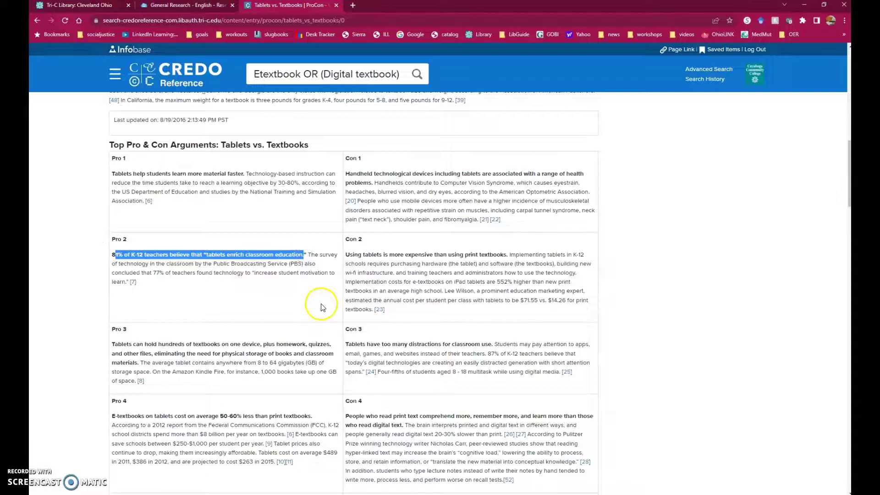
scroll(315, 308, "down", 1)
left_click_drag(345, 210, 507, 214)
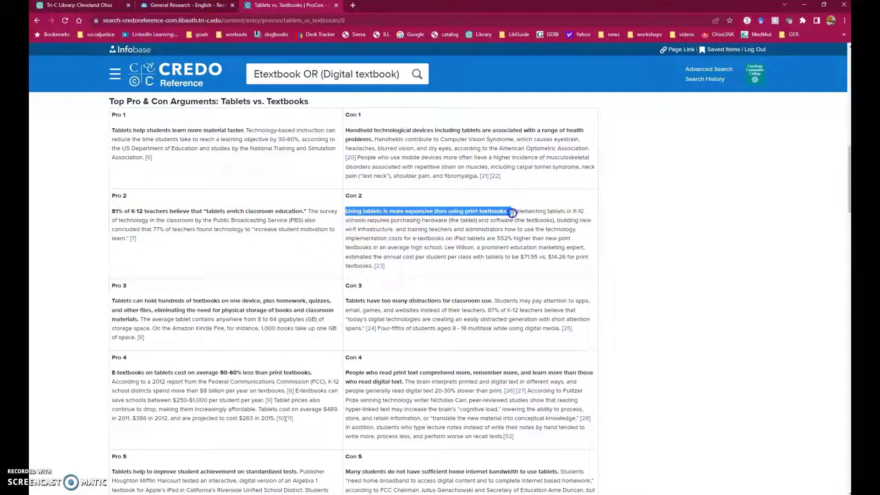
scroll(309, 259, "down", 1)
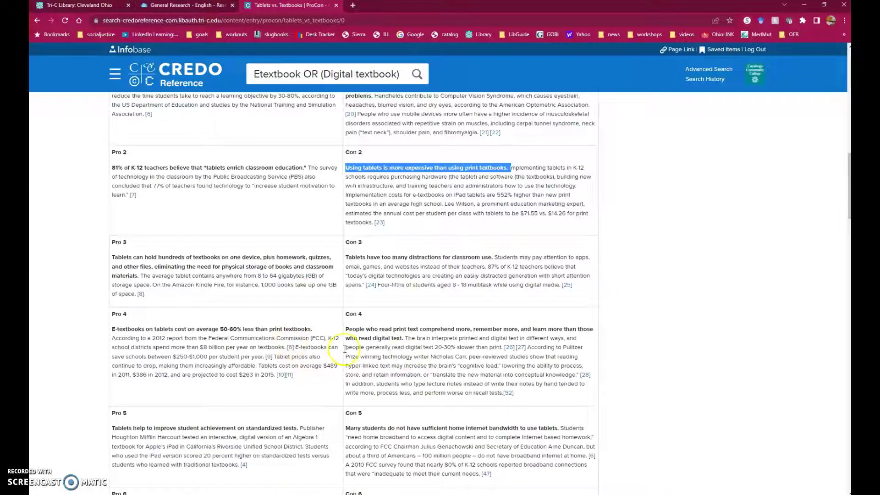
Follow the reference [10] in Pro 4 to the footnotes and highlight the title "Younger Americans' Reading and Library Habits".
left_click(280, 376)
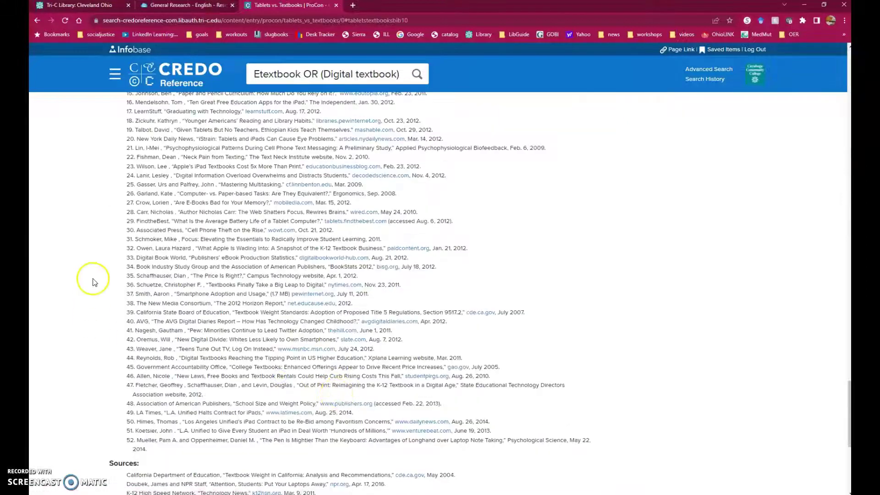
scroll(92, 275, "up", 3)
scroll(93, 276, "up", 3)
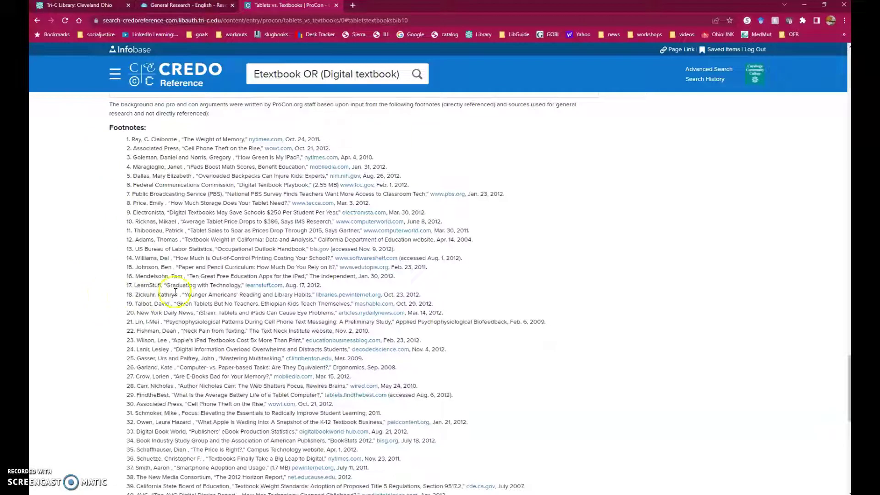
left_click_drag(182, 295, 306, 296)
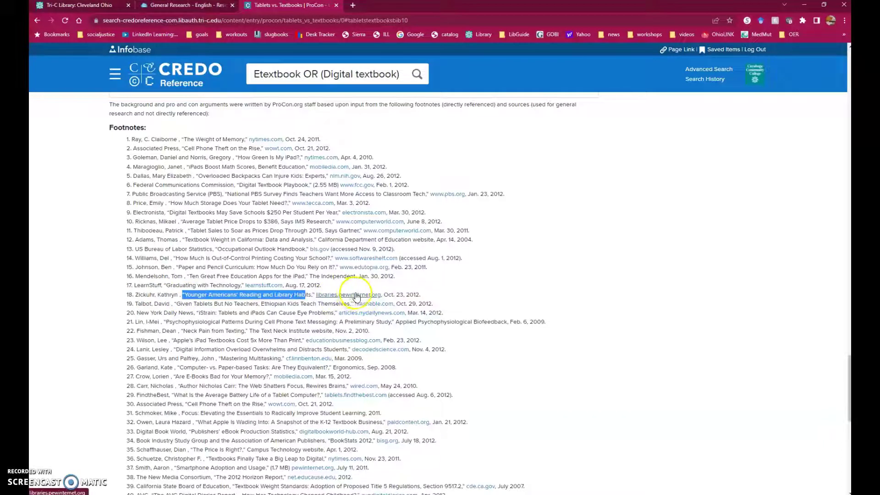
Switch the citation at the end of the article to MLA style.
scroll(69, 305, "down", 8)
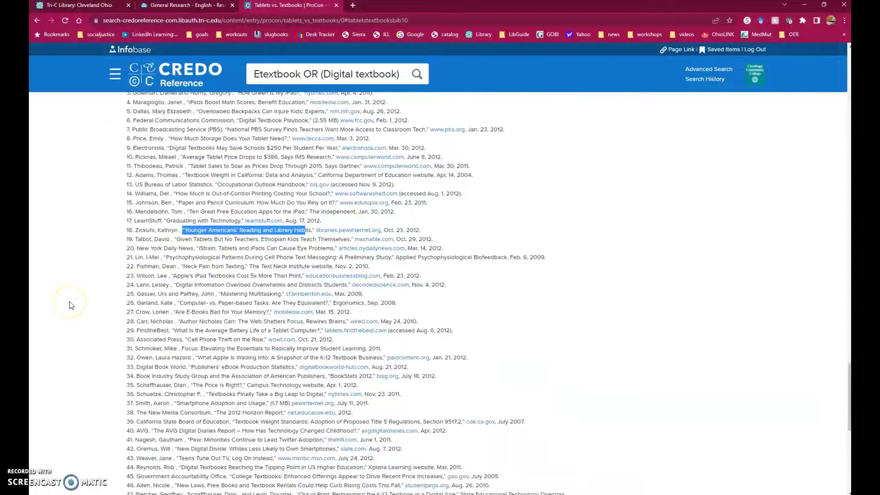
scroll(69, 303, "down", 3)
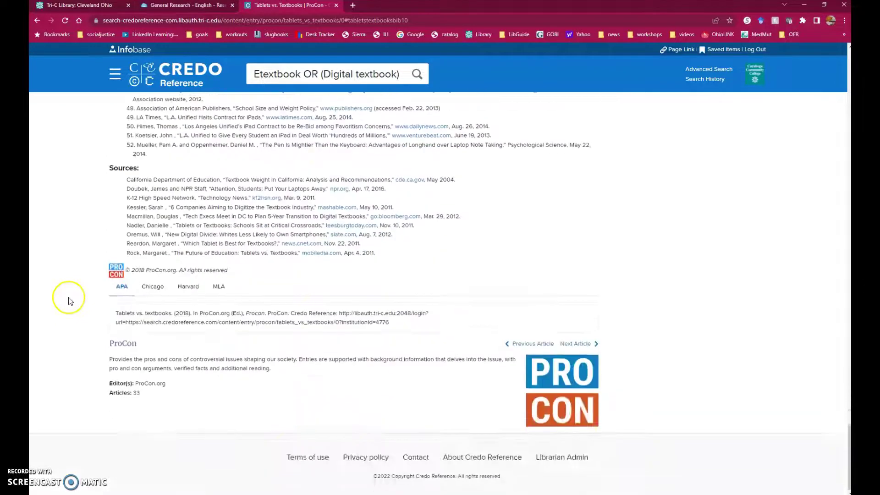
left_click(218, 285)
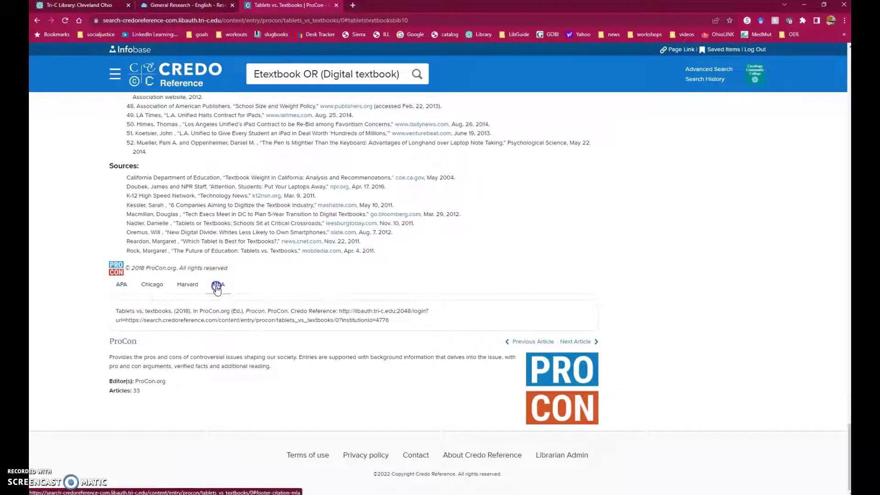
Highlight the full MLA citation for "Tablets vs. Textbooks" and point out its second line.
left_click_drag(115, 310, 464, 328)
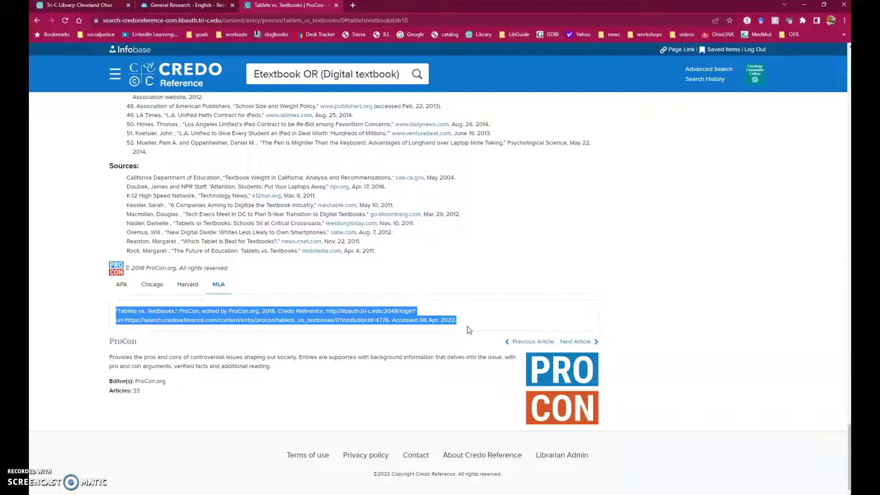
left_click(117, 322)
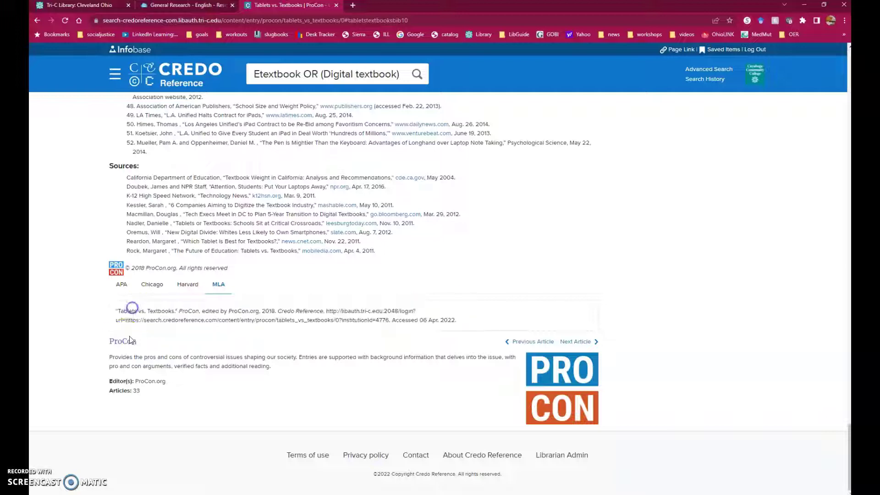
mouse_move(136, 318)
left_mouse_down()
mouse_move(139, 328)
mouse_move(131, 322)
left_mouse_up()
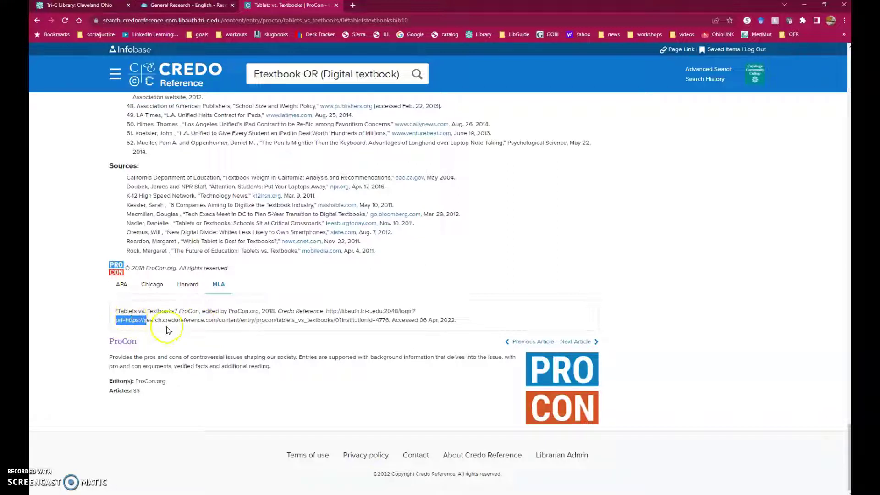
left_click(461, 322)
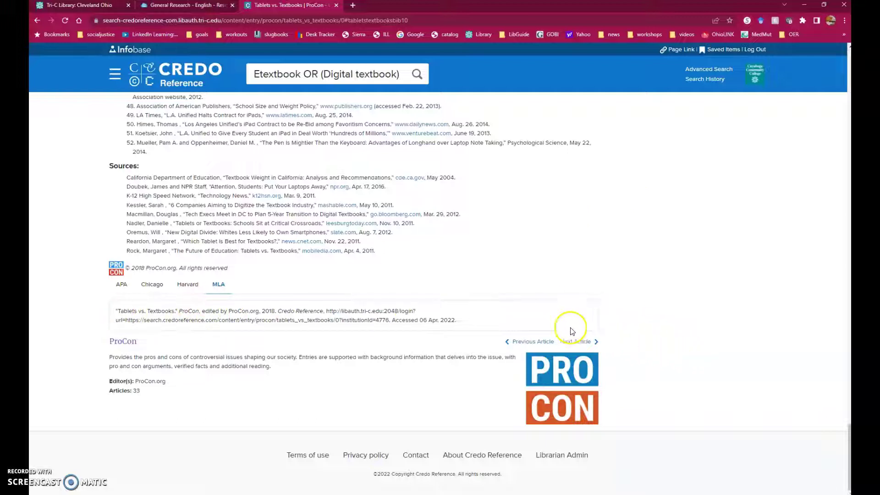
Open the article's email export, include the full text and choose MLA as the citation format.
scroll(643, 328, "up", 9)
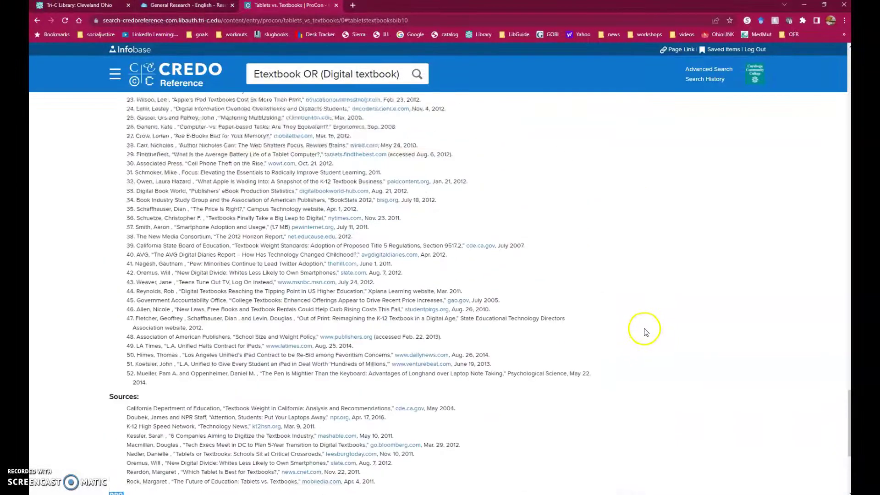
scroll(644, 331, "up", 15)
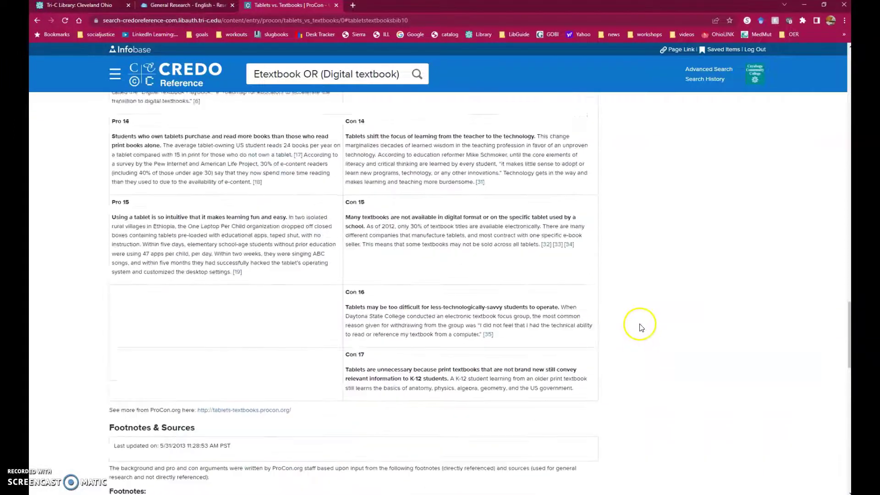
scroll(639, 323, "up", 18)
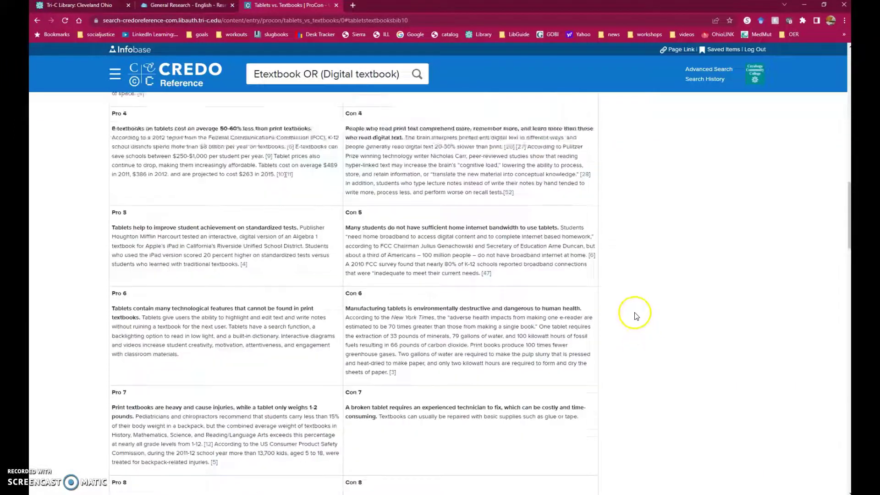
scroll(634, 314, "up", 15)
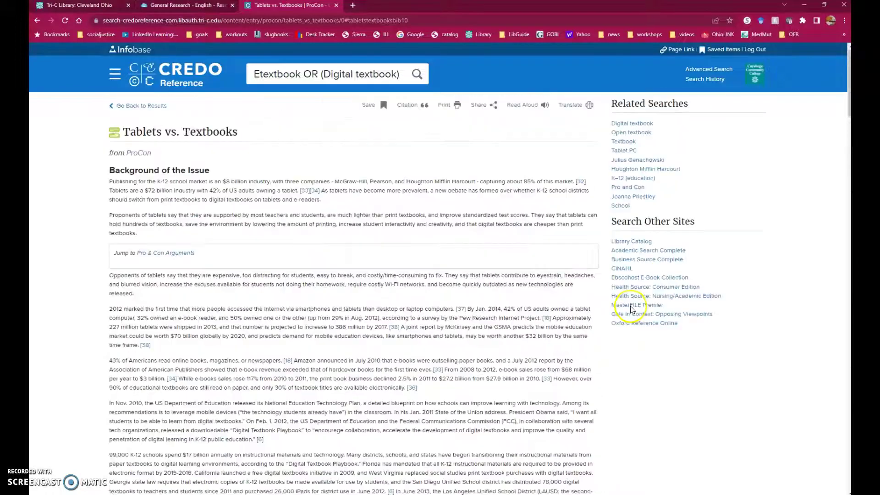
left_click(478, 109)
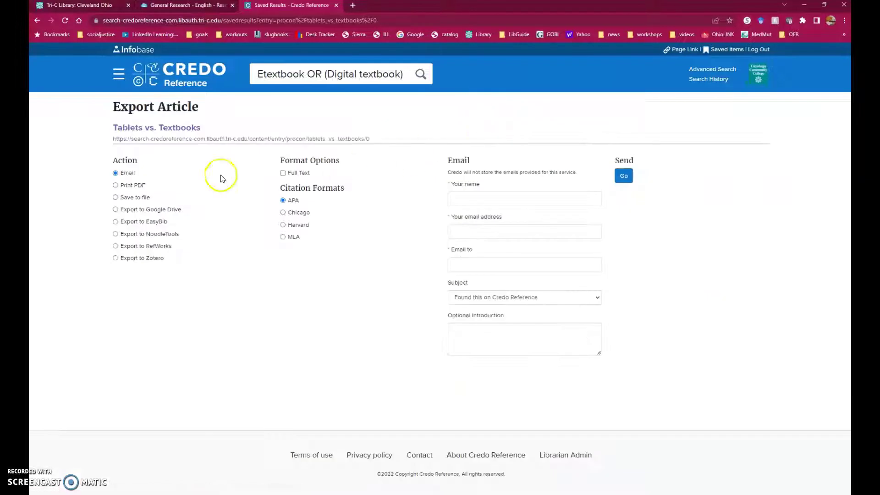
left_click(282, 173)
left_click(283, 237)
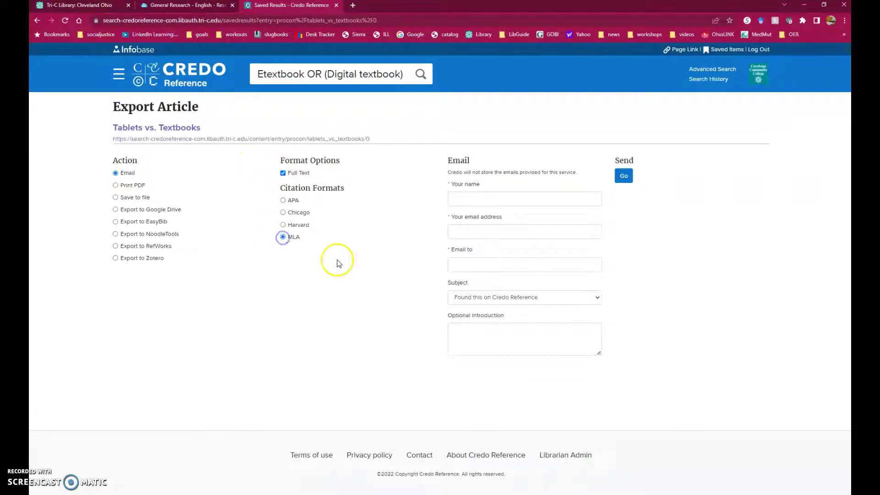
Fill in the sender's name, email address and recipient email, and send the article.
left_click(451, 200)
left_click(458, 221)
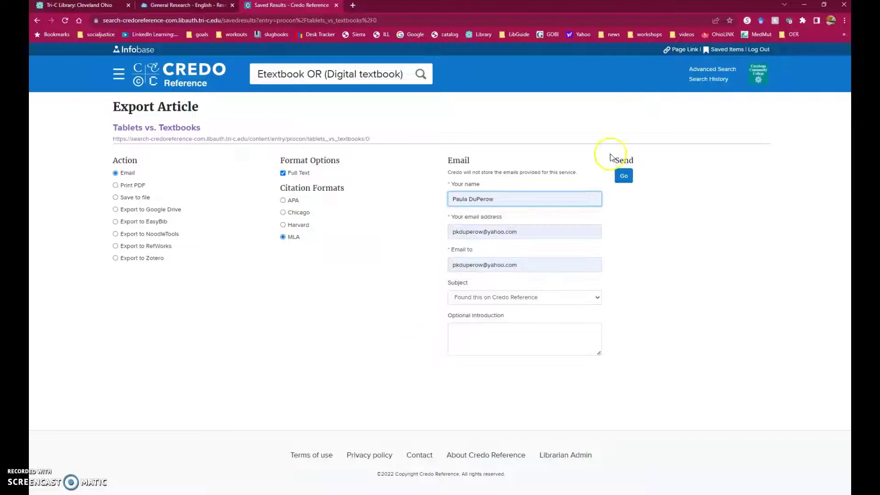
left_click(625, 178)
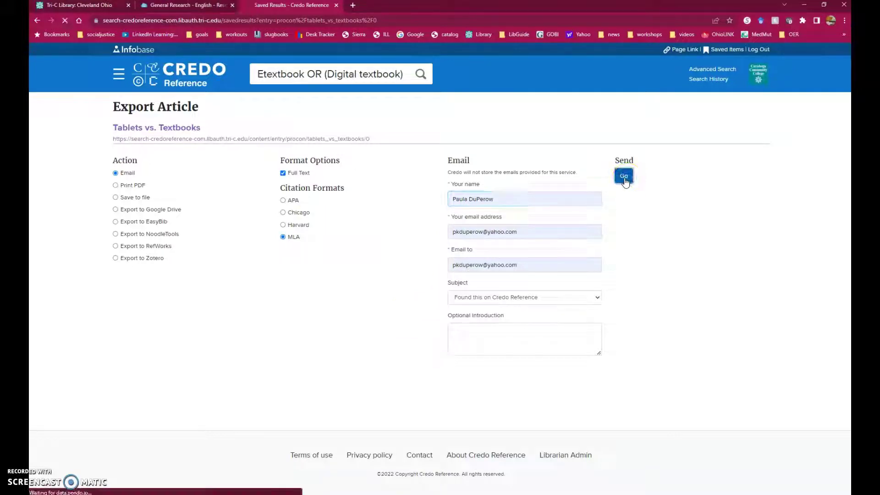
left_click(119, 160)
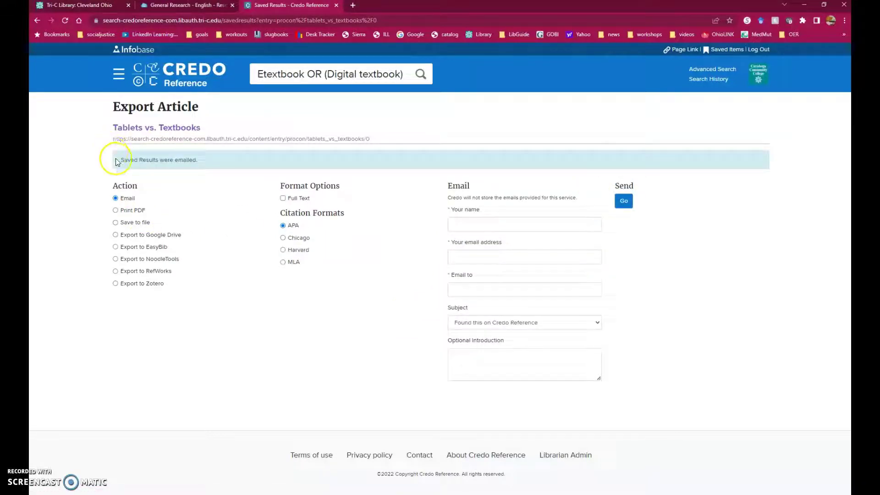
left_click_drag(118, 162, 202, 160)
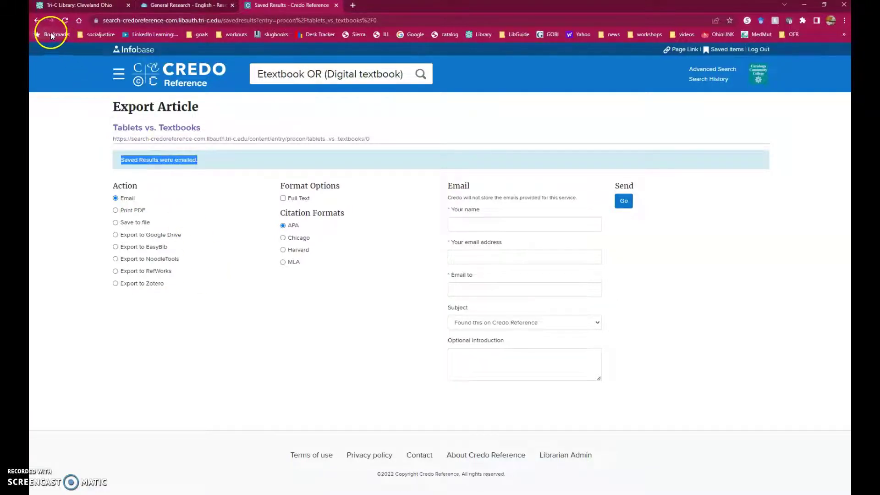
Open the result "Why do college textbooks cost so much? 7 questions answered" and run its related search "Open textbook".
left_click(38, 21)
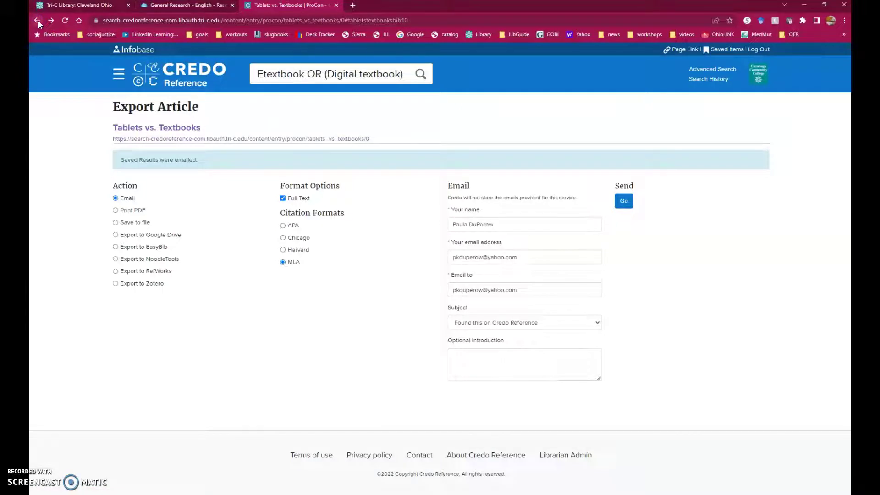
left_click(37, 21)
left_click(37, 21)
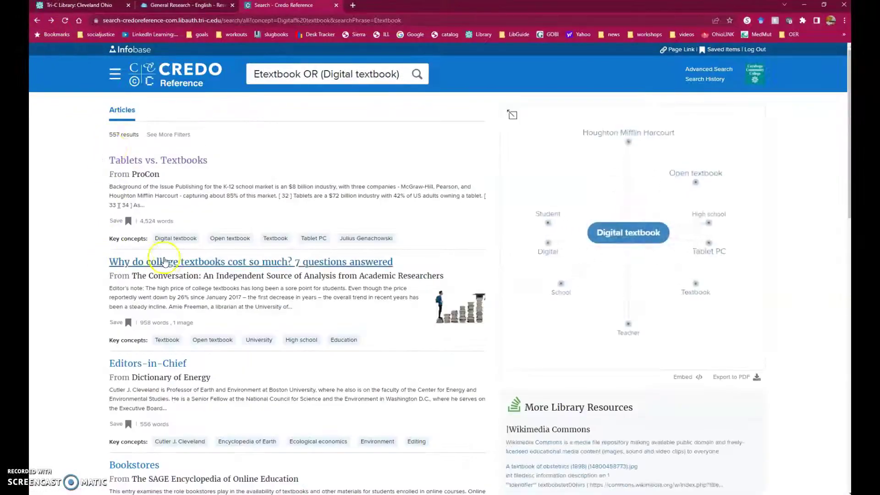
left_click(215, 265)
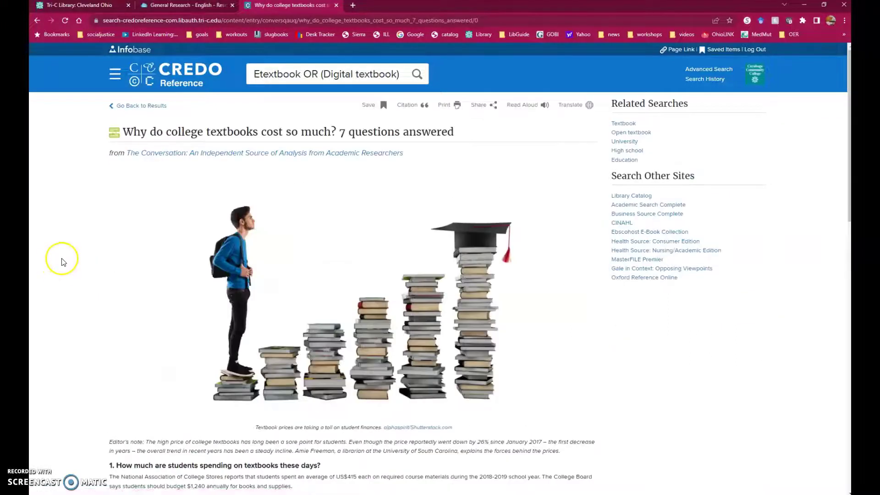
scroll(68, 251, "down", 3)
scroll(67, 251, "up", 3)
left_click(623, 134)
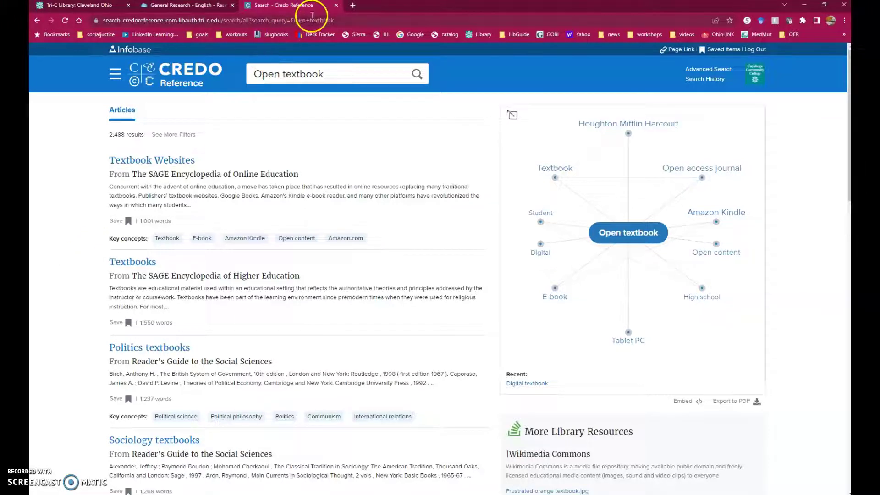
Leave Credo Reference for the English research guide and highlight the heading "Current Topics/Social Issues Databases".
left_click(336, 6)
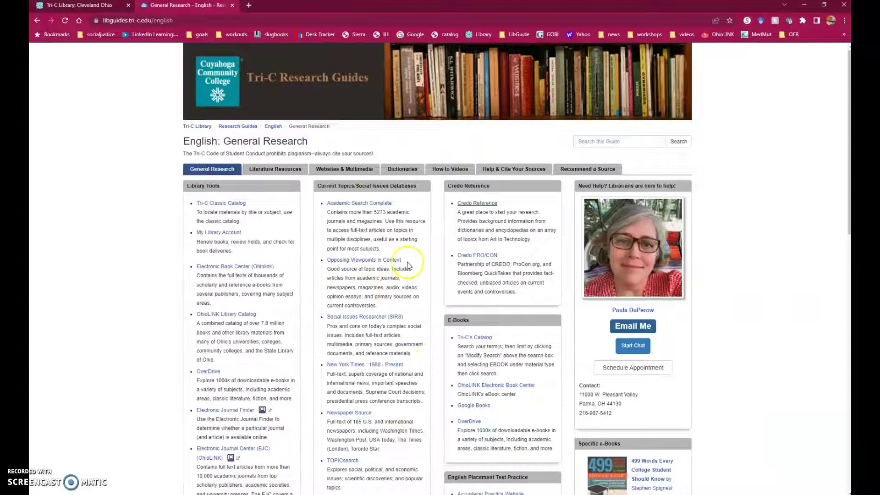
left_click_drag(317, 186, 365, 188)
left_click_drag(421, 193, 422, 194)
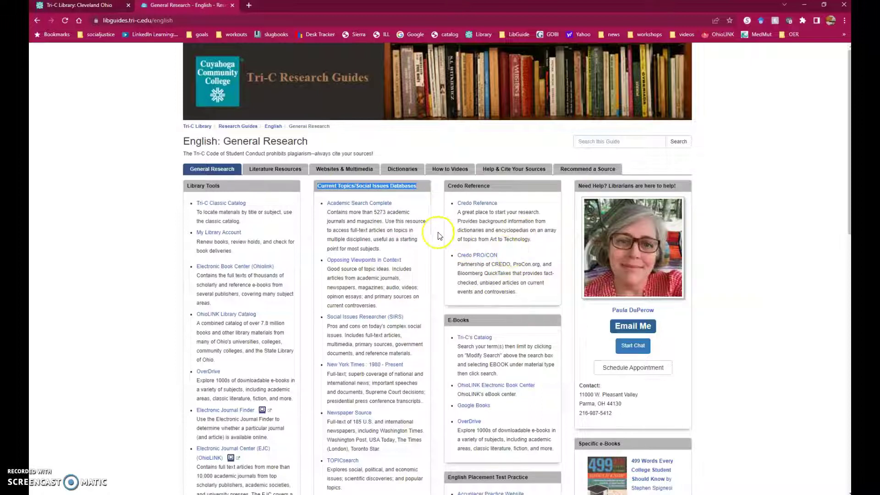
scroll(437, 236, "down", 2)
scroll(437, 236, "down", 2)
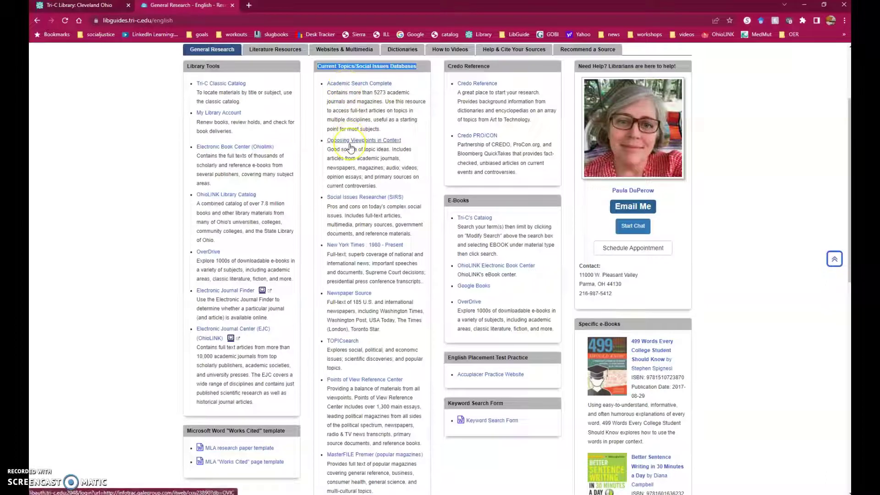
Open Points of View Reference Center from the guide and search it for "ebooks".
left_click(350, 380)
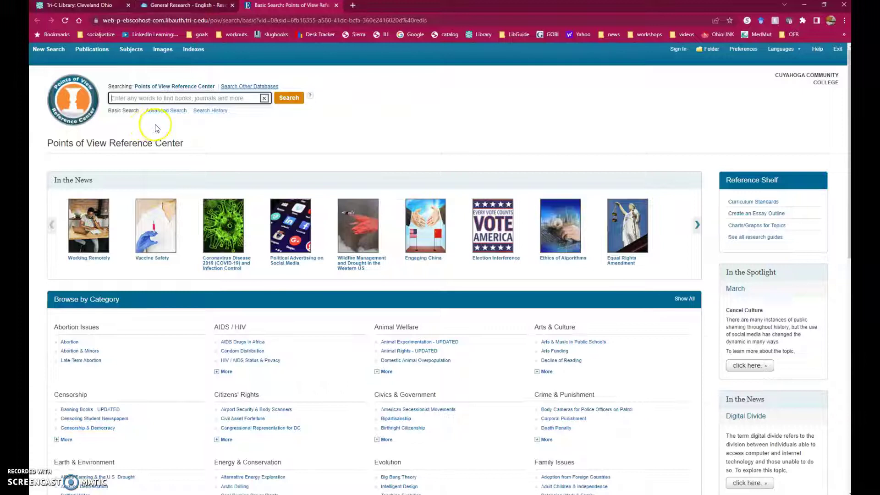
type("e")
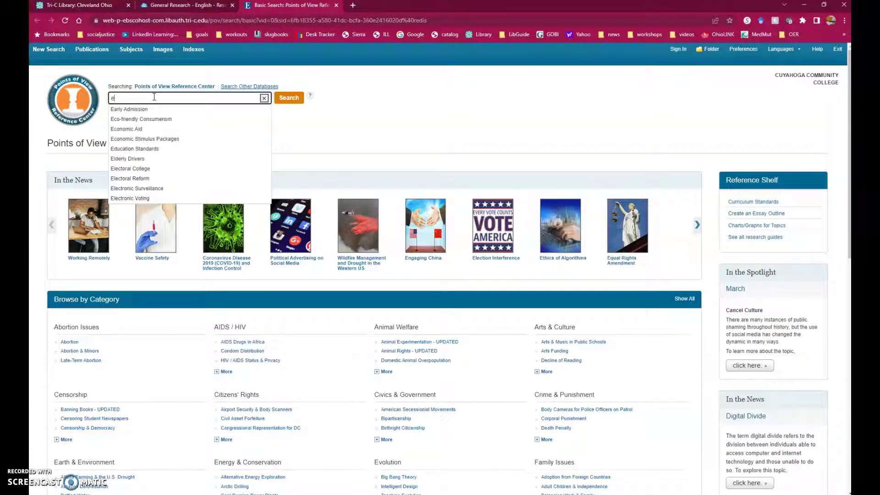
type("books")
left_click(287, 98)
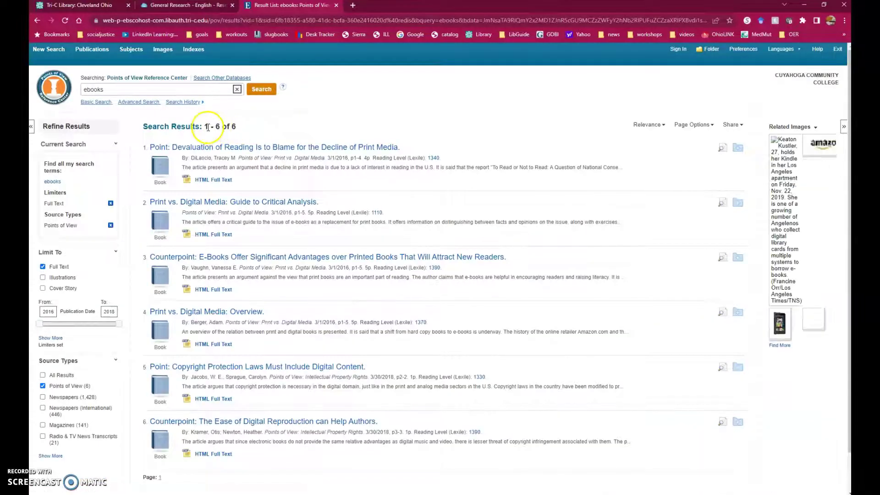
left_click_drag(205, 127, 237, 127)
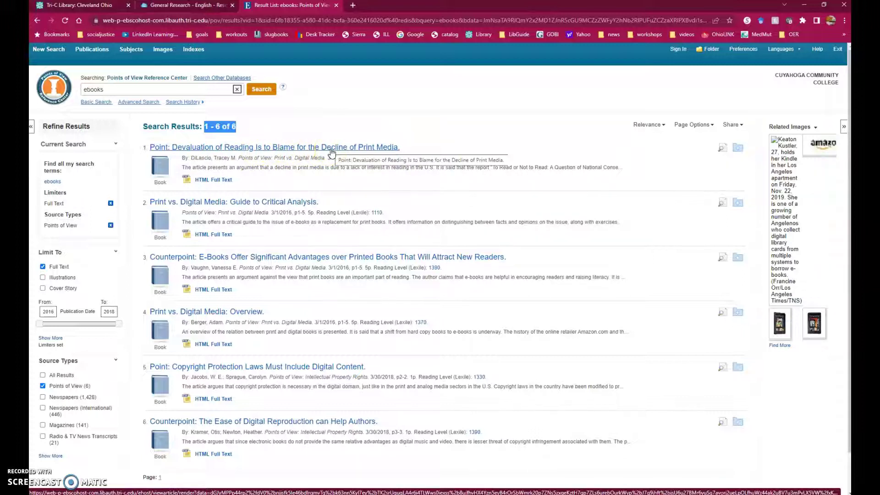
Open "Print vs. Digital Media: Guide to Critical Analysis" and highlight its descriptions of the Overview, Point and Counterpoint essays.
left_click(339, 195)
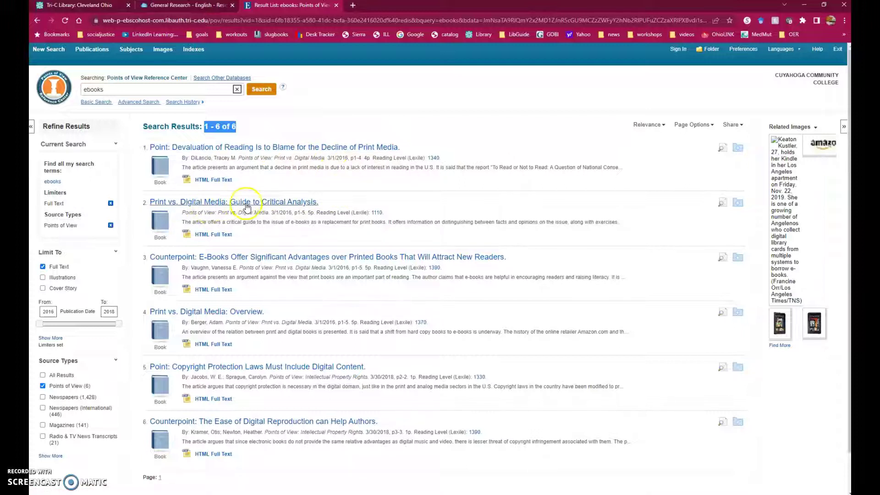
left_click(219, 203)
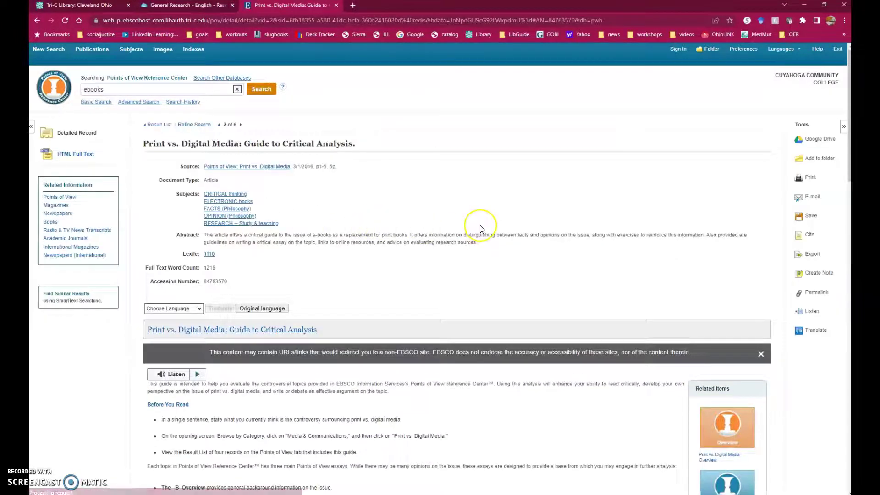
scroll(480, 228, "down", 3)
scroll(480, 231, "down", 2)
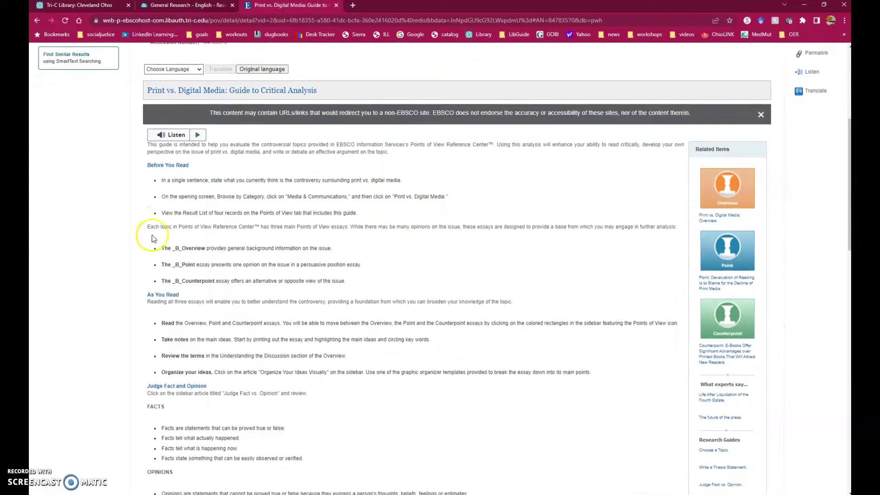
left_click_drag(157, 183, 159, 236)
scroll(158, 236, "down", 1)
left_click_drag(160, 197, 371, 248)
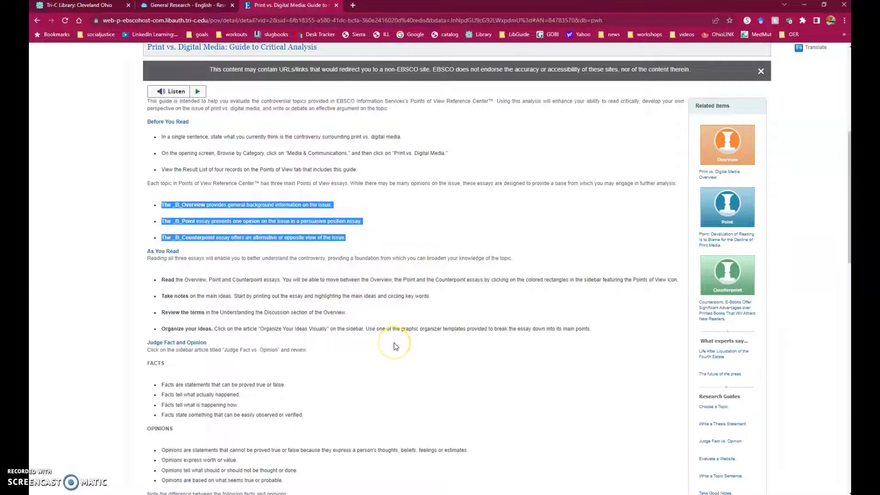
Skim the rest of the guide down to the Debate It section at its end.
scroll(396, 346, "down", 4)
scroll(295, 236, "down", 2)
scroll(419, 222, "down", 3)
scroll(419, 223, "down", 3)
scroll(419, 224, "down", 4)
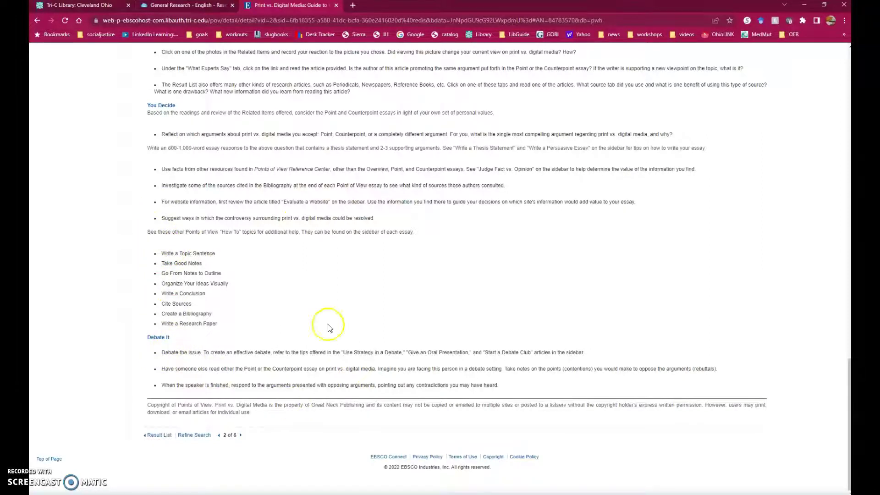
scroll(697, 304, "up", 20)
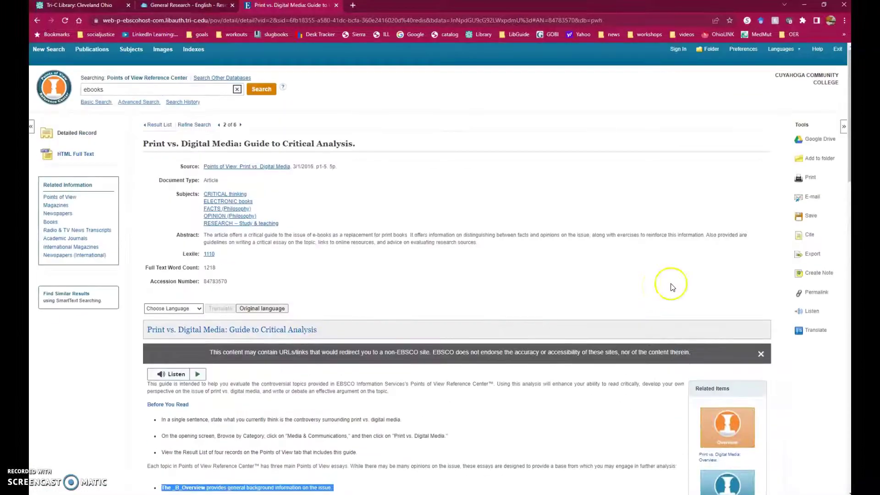
E-mail the Guide to Critical Analysis with HTML full text and an MLA 9th Edition citation to the saved Yahoo address.
left_click(812, 197)
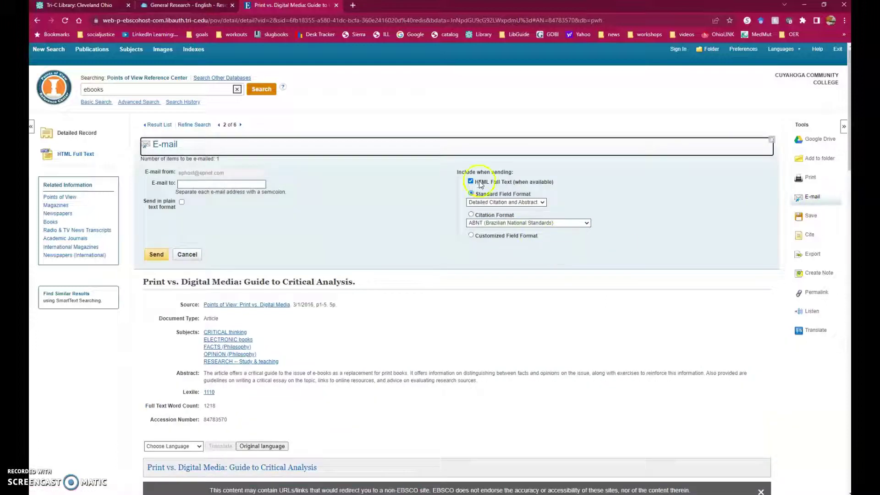
left_click(477, 224)
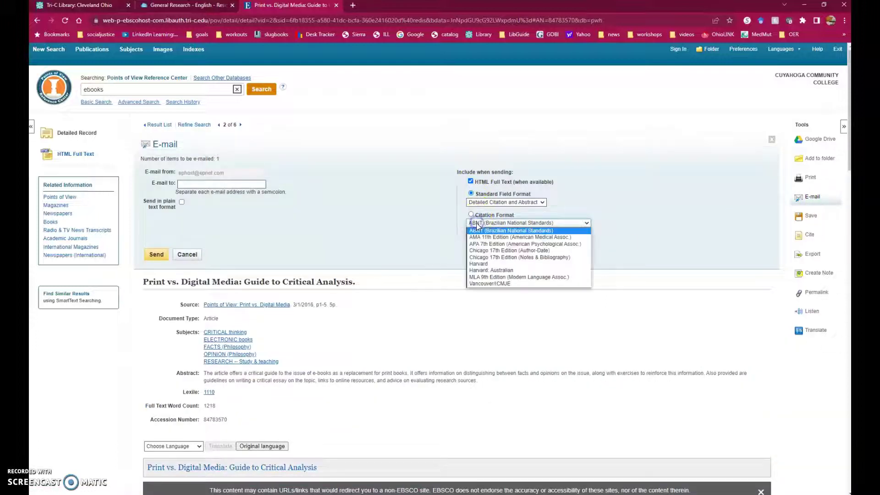
left_click(482, 278)
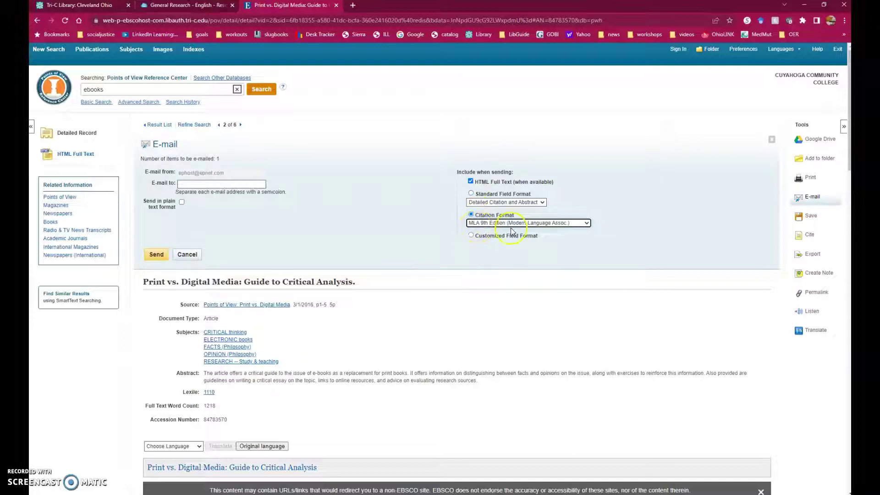
left_click(247, 181)
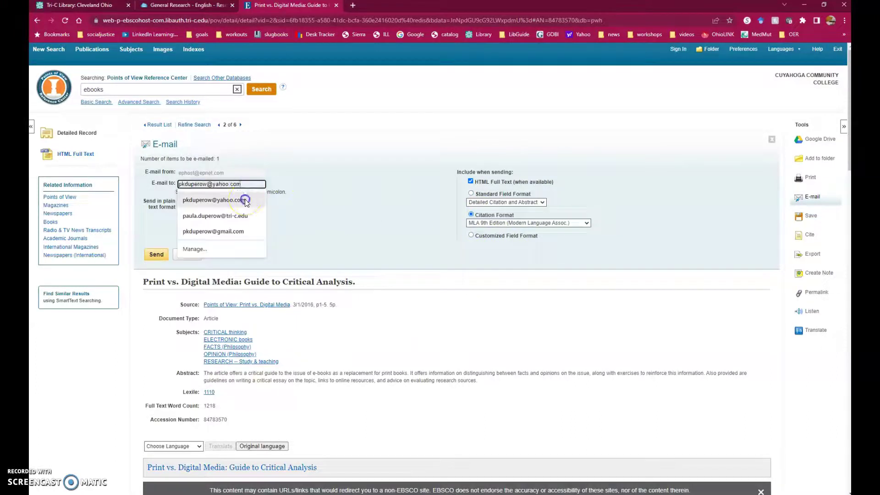
left_click(244, 199)
left_click(156, 254)
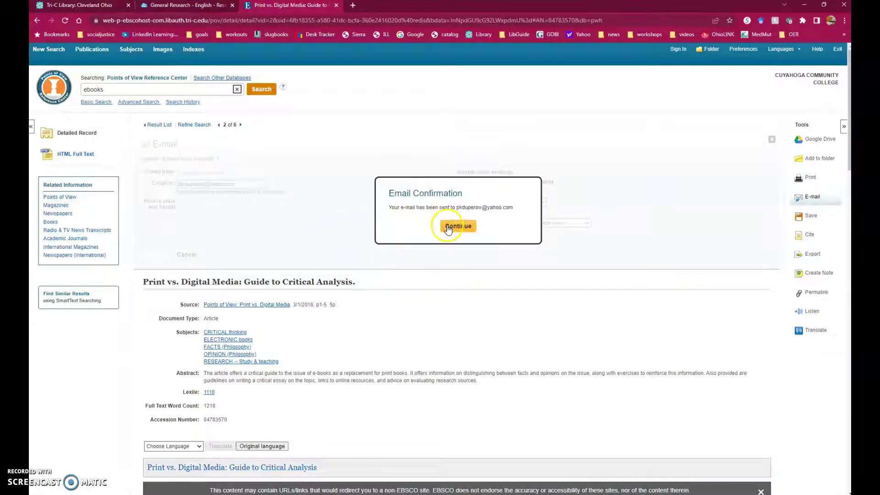
left_click(457, 226)
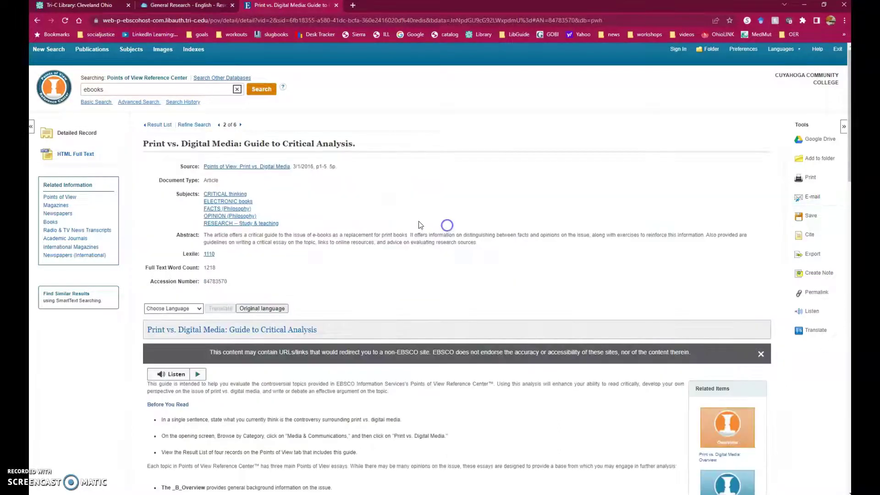
Return to the result list, open "Print vs. Digital Media: Overview" and skim it through the Ponder This section.
left_click(159, 127)
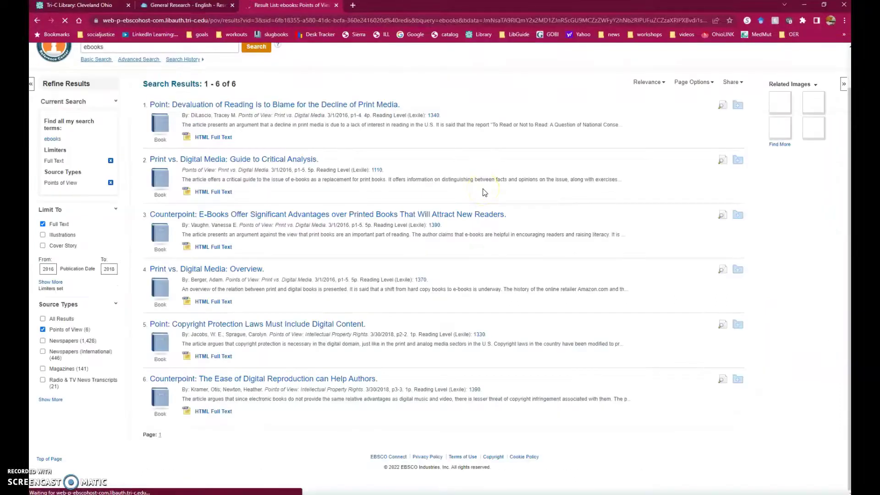
left_click(186, 273)
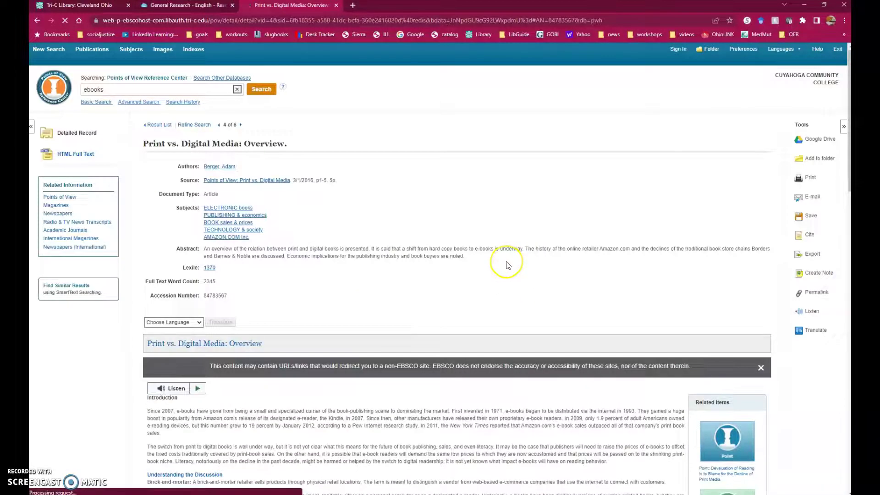
scroll(506, 264, "down", 3)
scroll(507, 264, "down", 3)
scroll(507, 269, "down", 3)
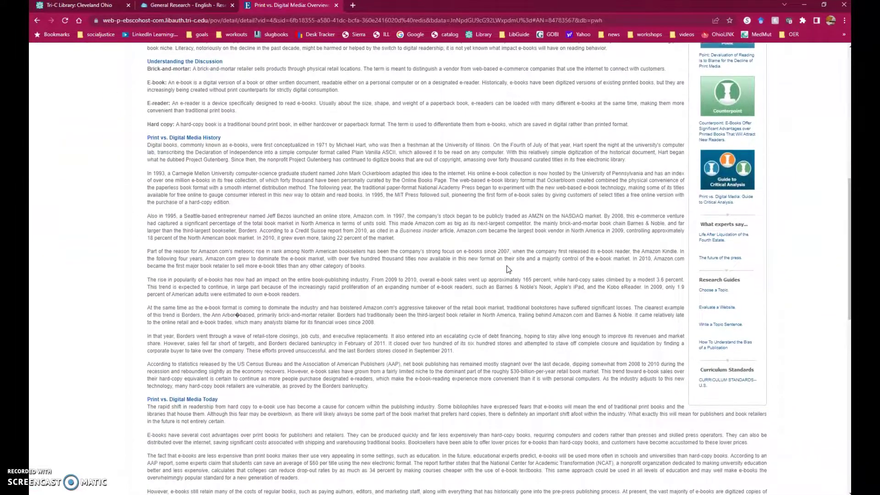
scroll(506, 270, "down", 3)
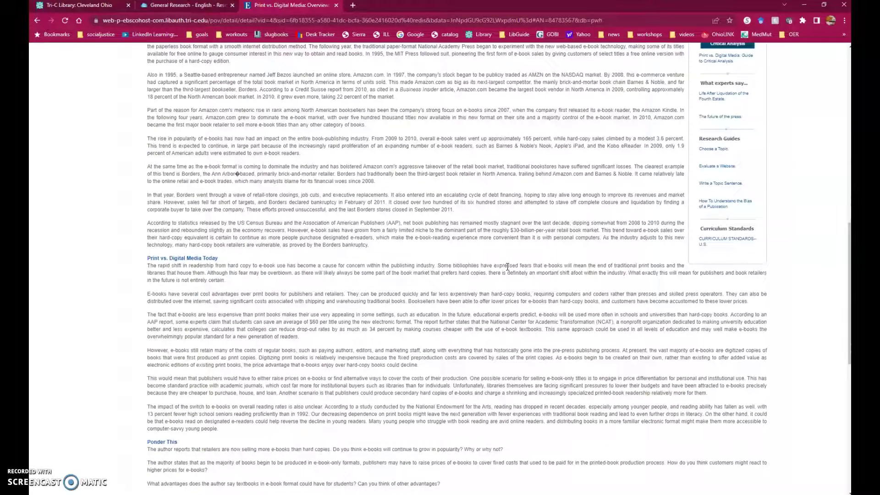
scroll(500, 258, "down", 2)
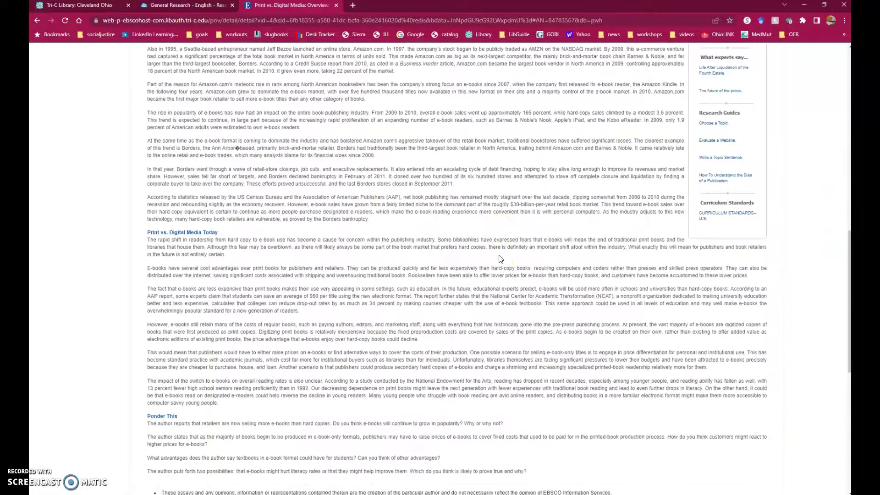
scroll(506, 274, "up", 2)
scroll(507, 274, "up", 15)
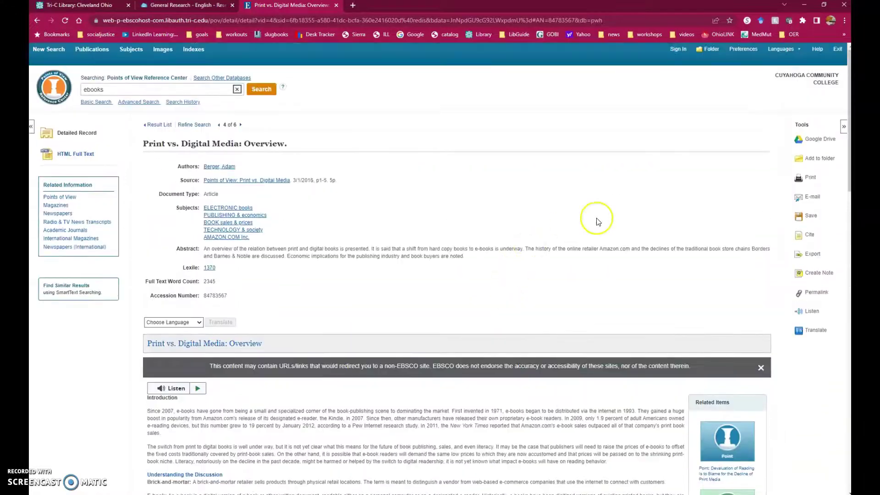
E-mail the Overview article with HTML full text and an MLA 9th Edition citation to the saved Yahoo address.
left_click(811, 198)
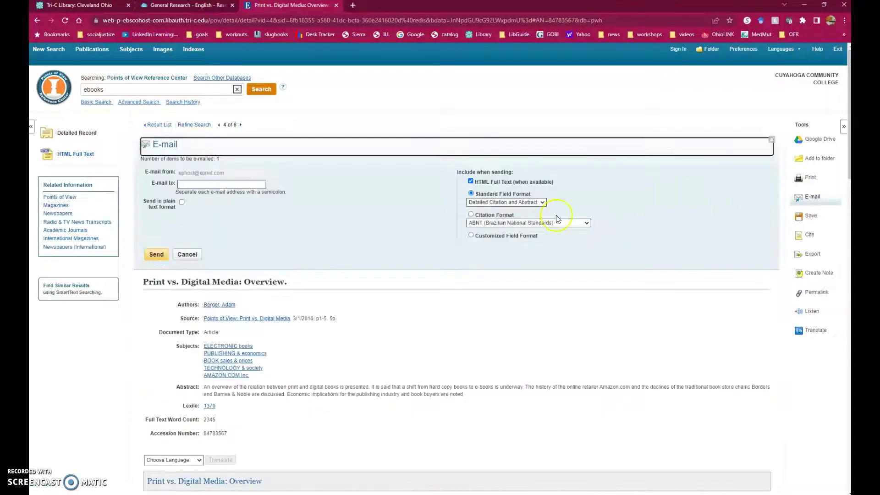
left_click(490, 223)
left_click(496, 277)
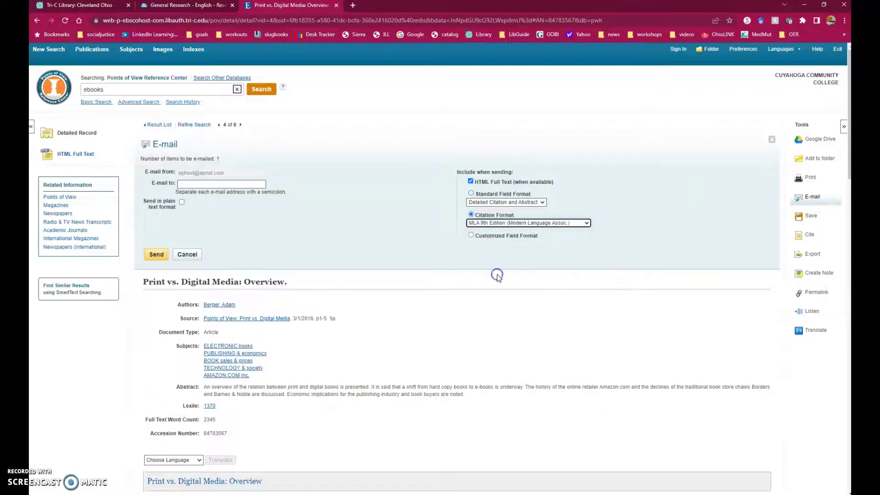
left_click(227, 183)
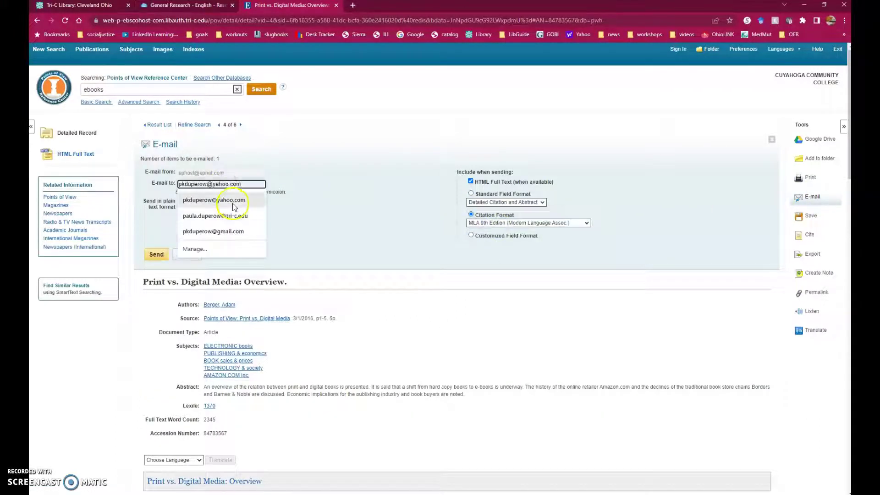
left_click(229, 204)
left_click(162, 253)
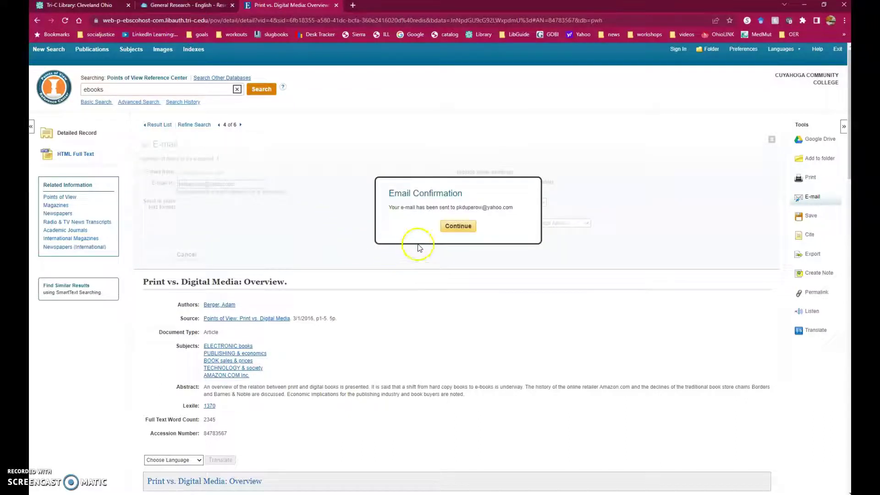
left_click(456, 225)
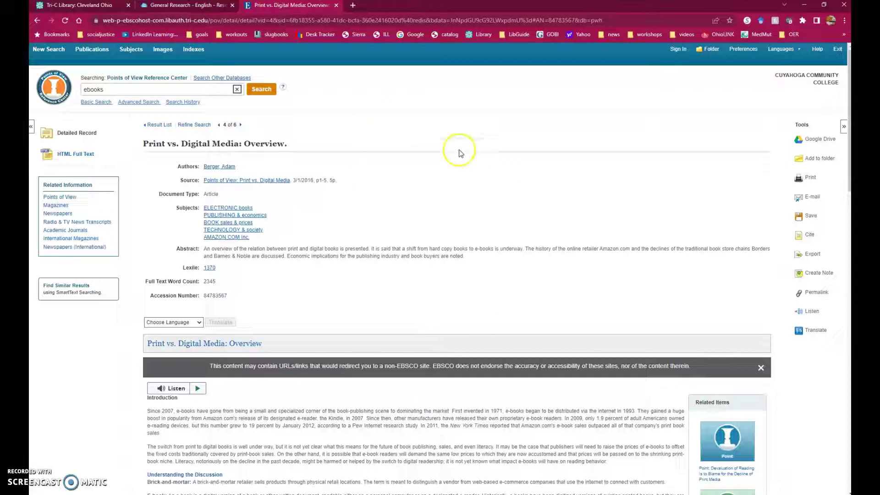
Close Points of View Reference Center, open Opposing Viewpoints in Context from the research guide, and browse its Society and Culture issues.
left_click(337, 6)
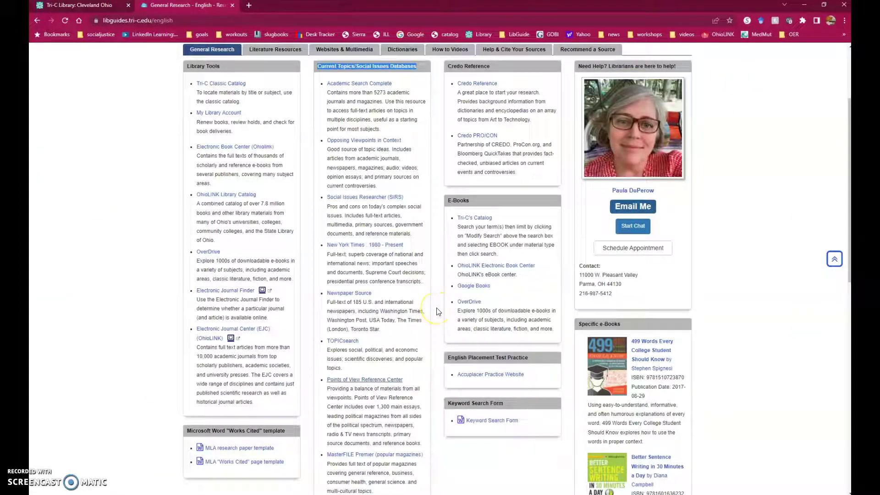
left_click(367, 142)
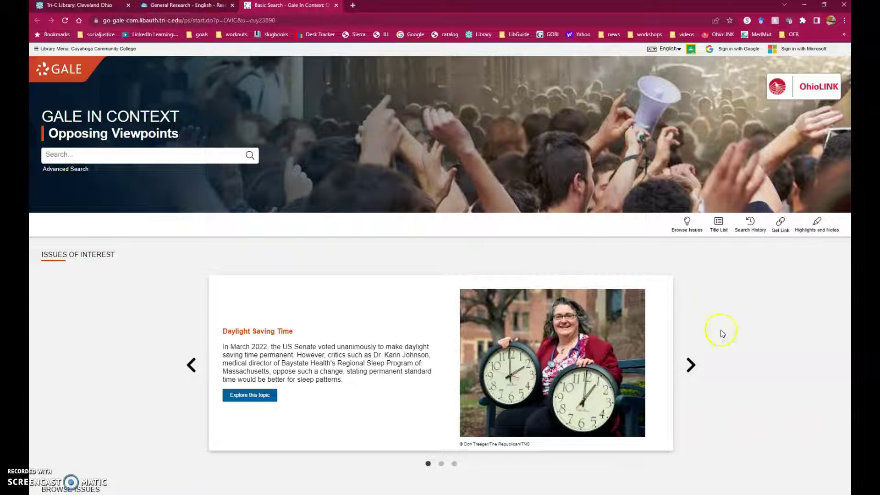
scroll(712, 365, "down", 5)
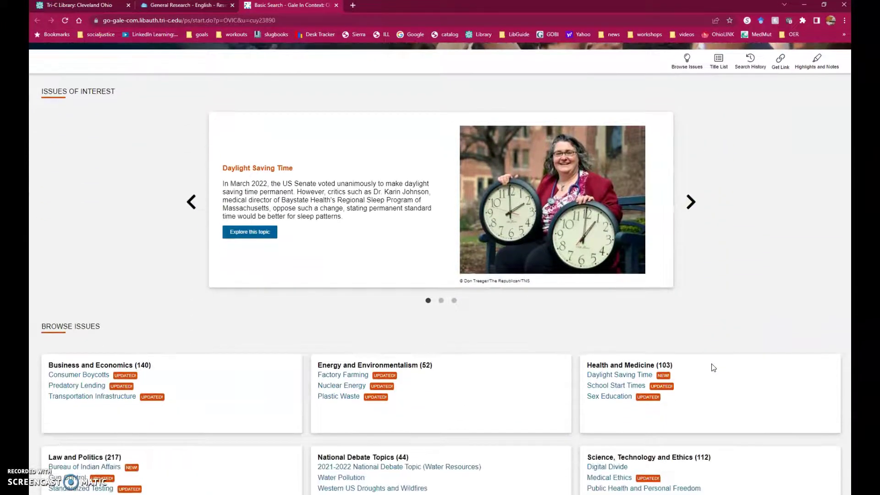
scroll(712, 367, "down", 3)
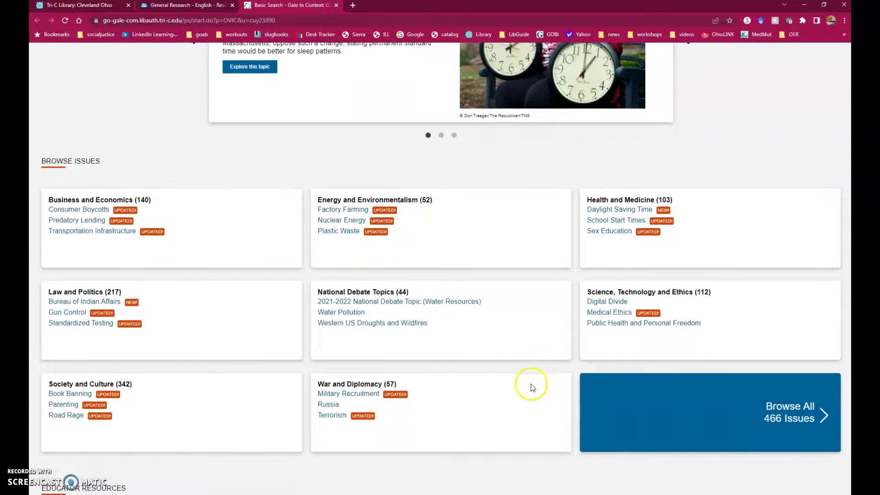
scroll(532, 389, "down", 2)
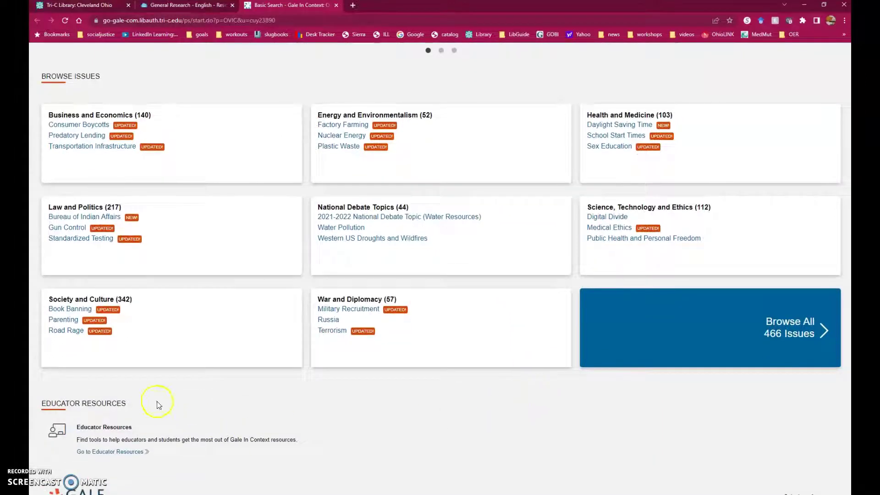
left_click(79, 303)
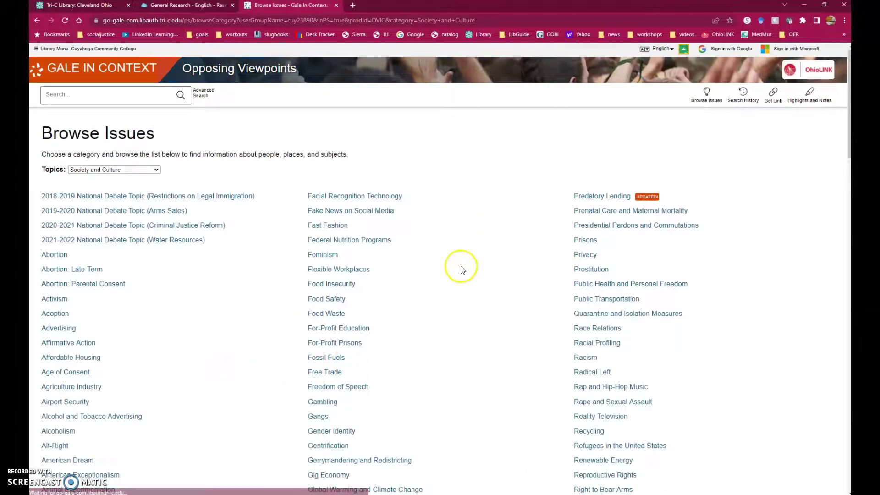
Look through the Society and Culture issue list, open the Human Rights topic and highlight its title.
scroll(476, 238, "down", 2)
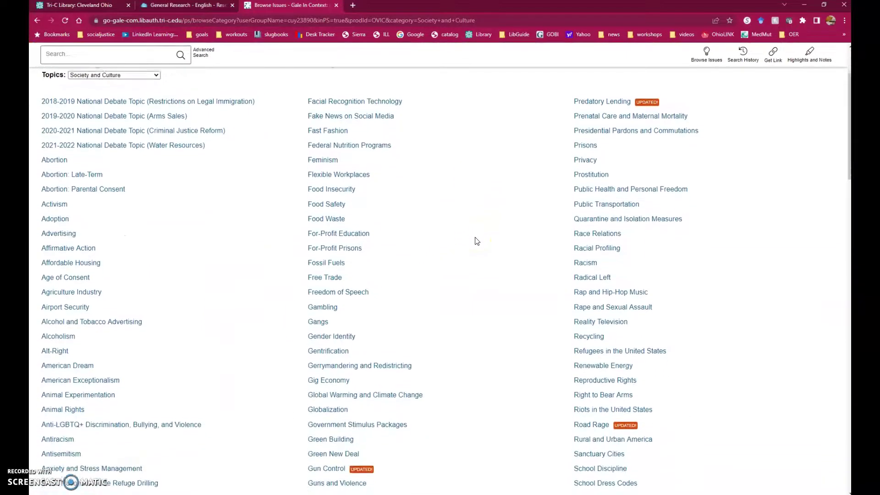
scroll(476, 240, "down", 1)
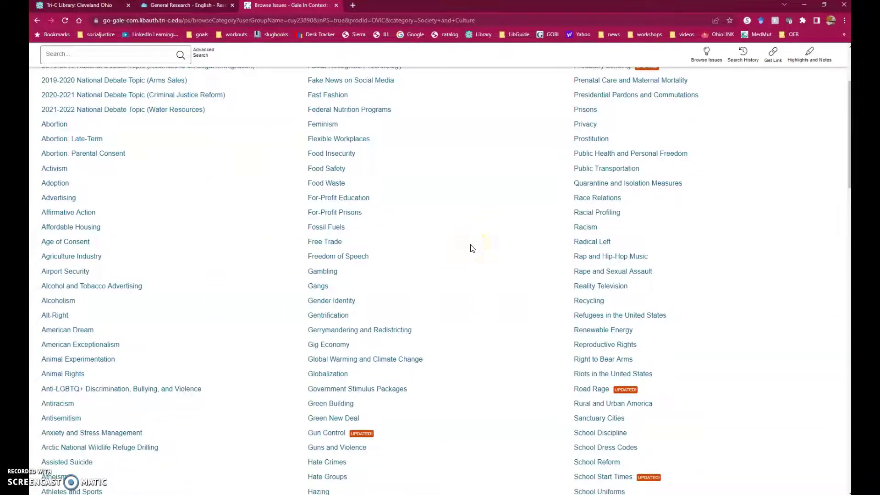
scroll(472, 248, "down", 3)
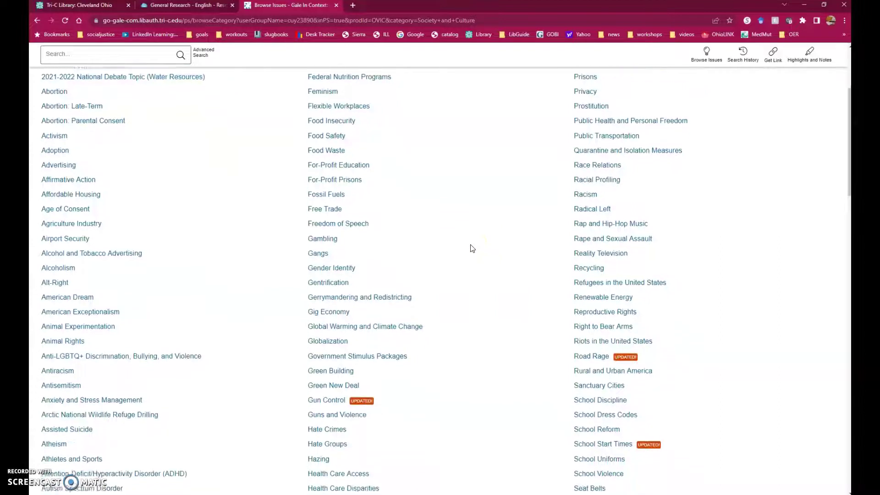
scroll(472, 248, "down", 3)
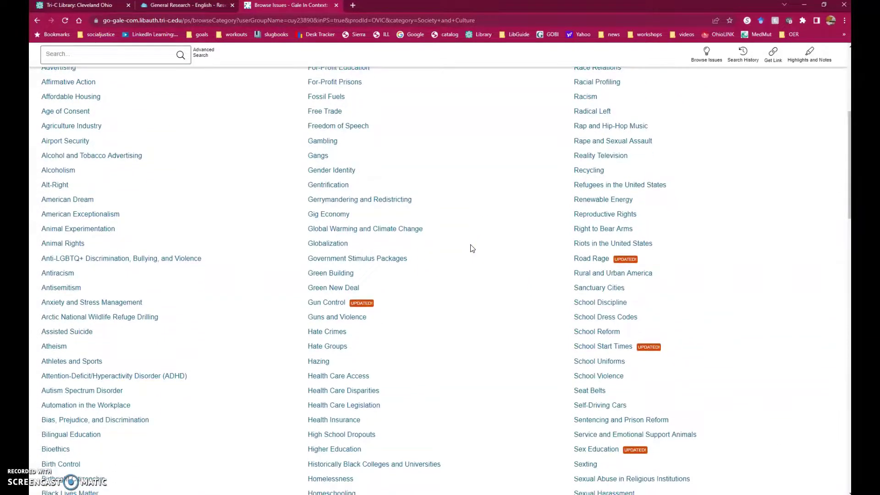
scroll(472, 248, "down", 1)
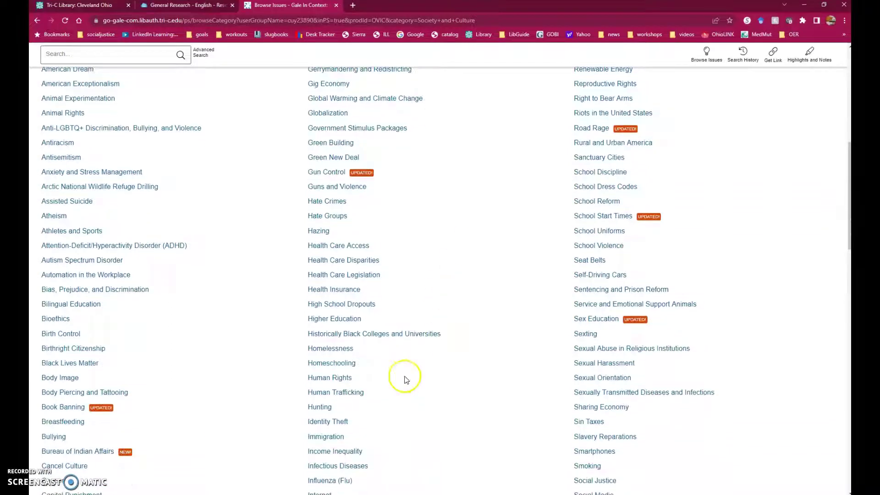
left_click(321, 377)
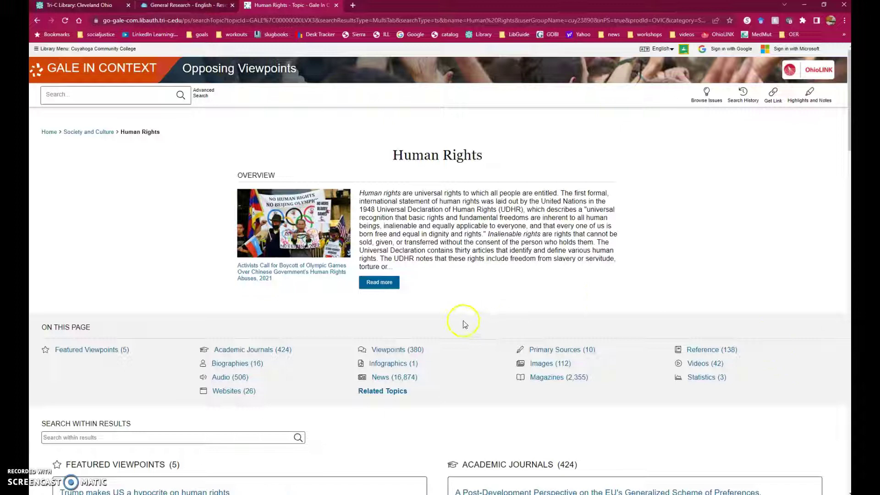
left_click_drag(388, 154, 518, 157)
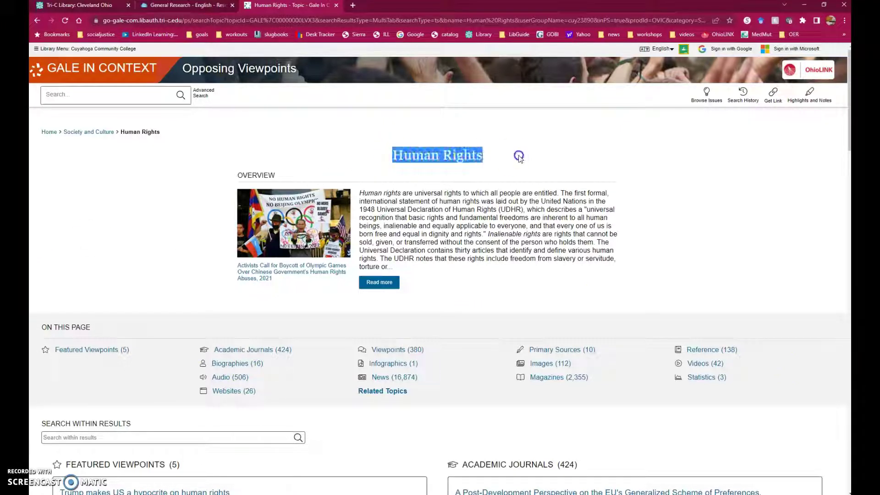
Search Opposing Viewpoints for the suggested term "E-books" and go to the Viewpoints section of the results.
left_click(73, 94)
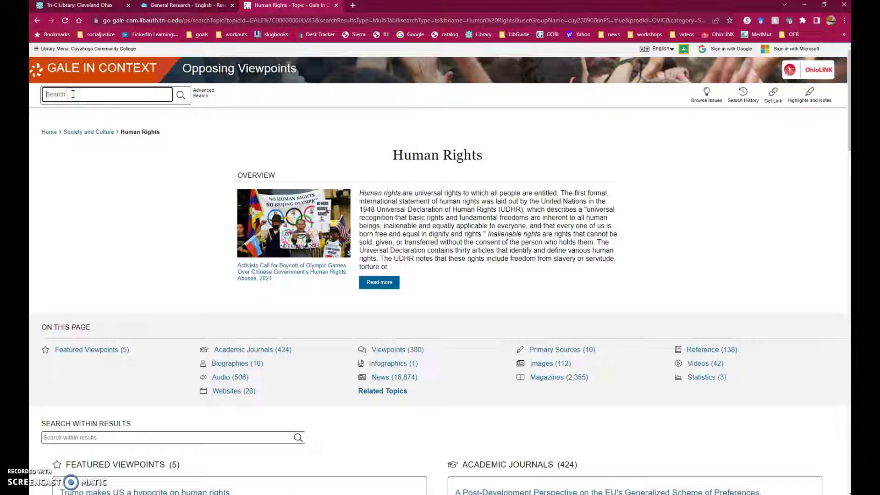
type("ebook")
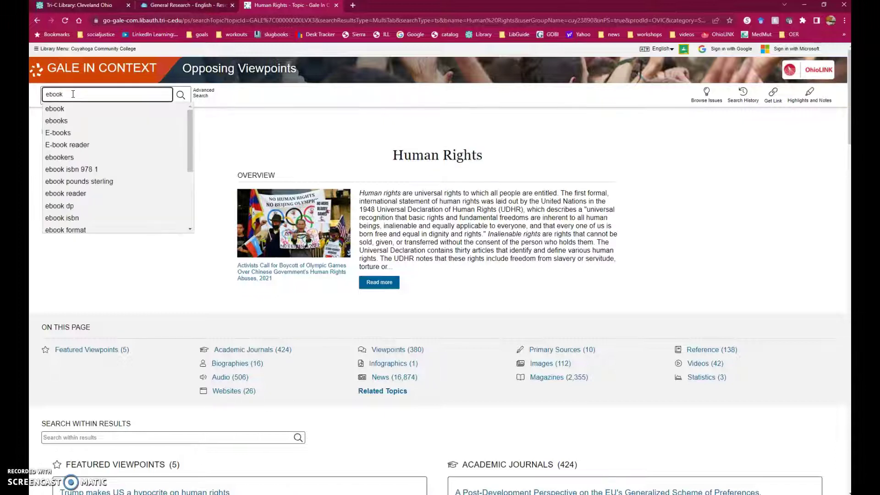
left_click(69, 133)
left_click(180, 95)
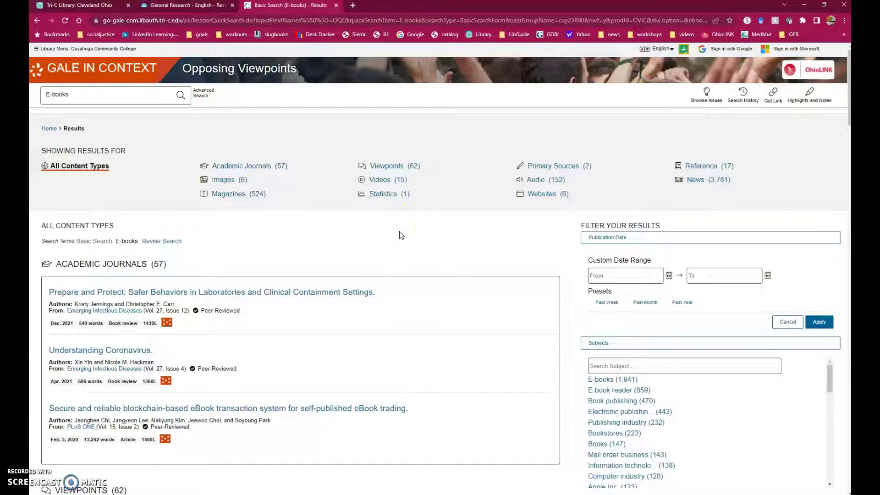
scroll(431, 214, "down", 1)
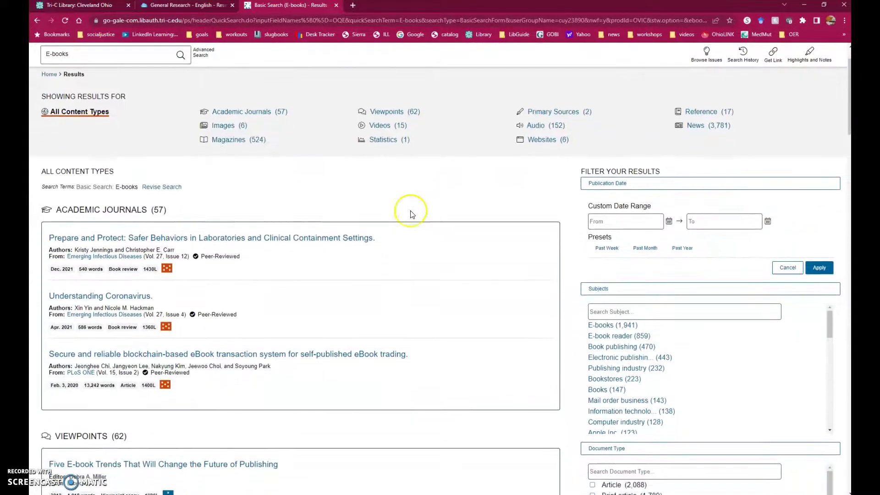
scroll(395, 222, "down", 1)
scroll(403, 269, "down", 3)
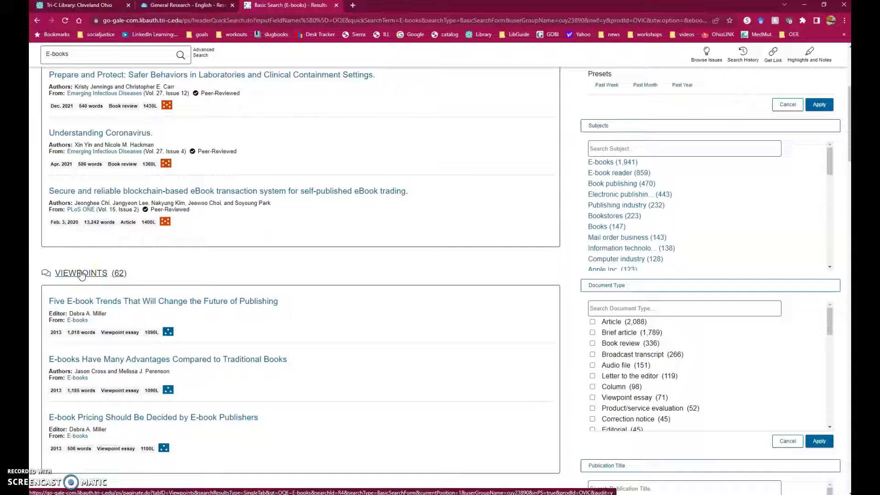
Open the Viewpoints results, then the essay "E-books Have Many Advantages Compared to Traditional Books", and look at its Article Commentary.
scroll(81, 275, "down", 2)
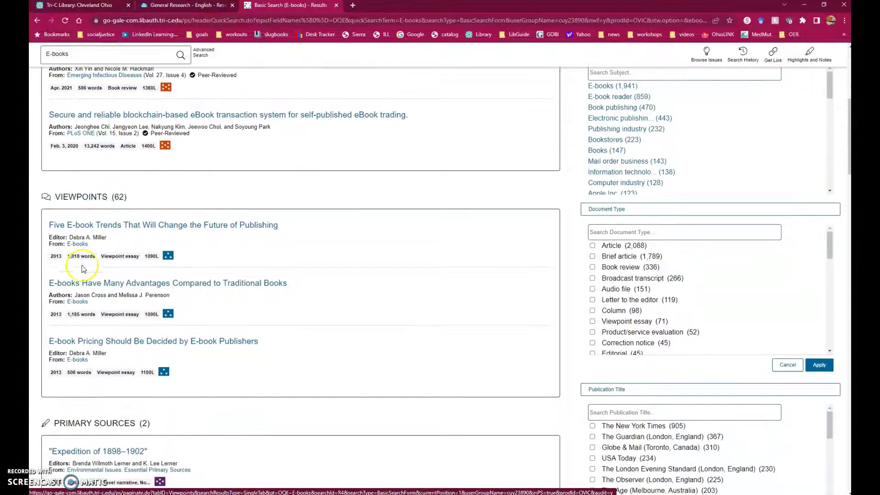
left_click(95, 197)
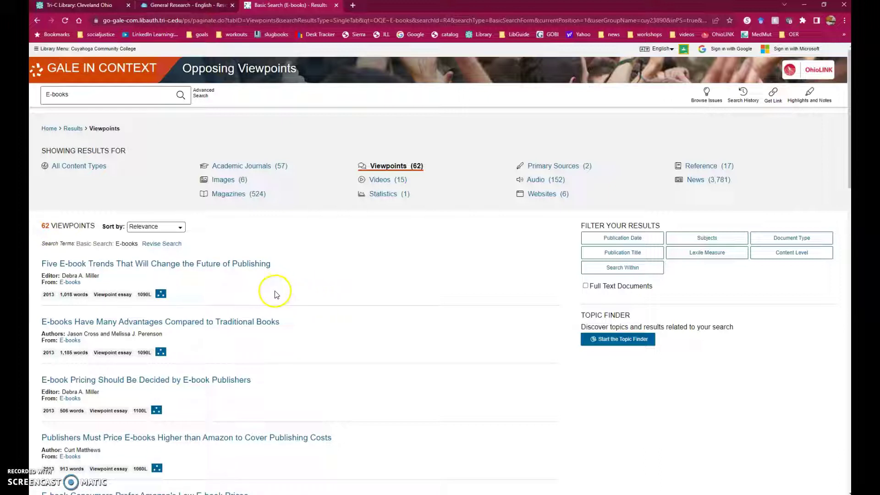
left_click(202, 321)
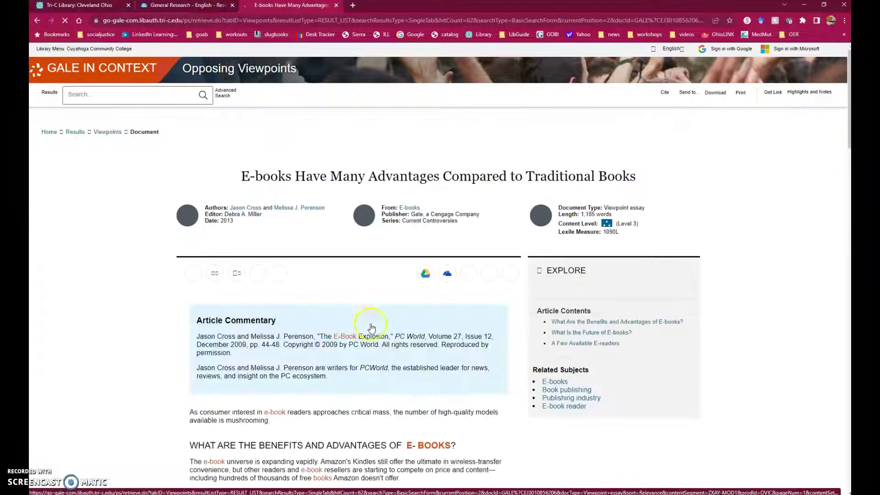
scroll(139, 327, "down", 4)
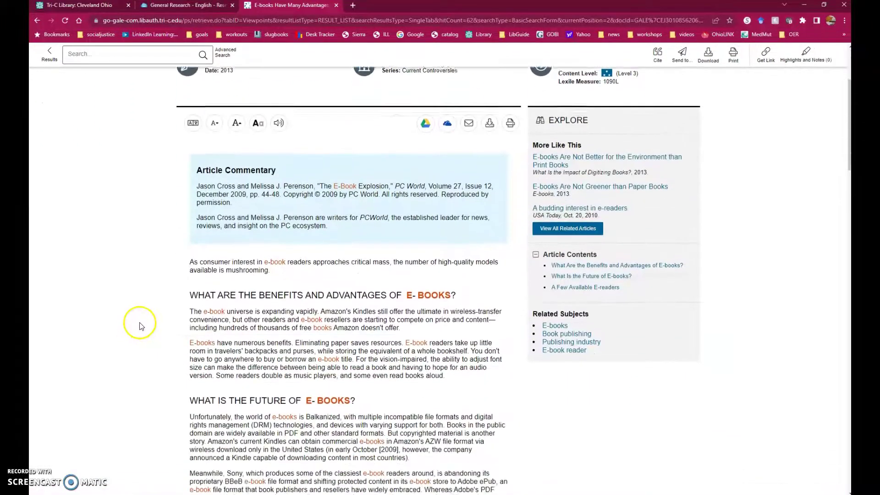
left_click_drag(198, 165, 276, 157)
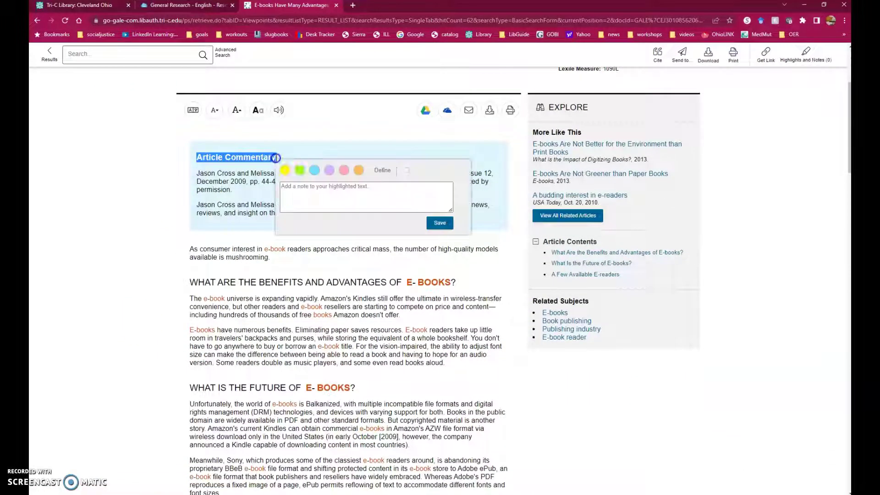
left_click(109, 246)
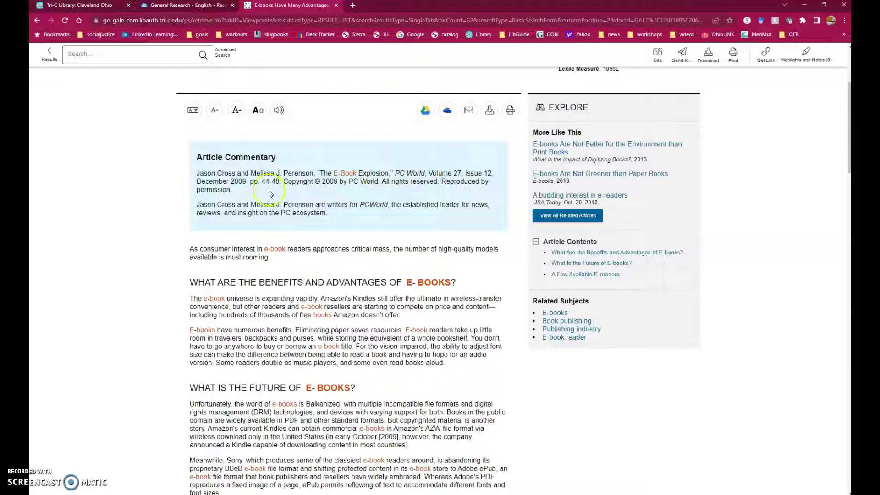
Look through the essay down to its Source Citation and highlight the MLA 9th Edition citation text.
scroll(137, 286, "down", 4)
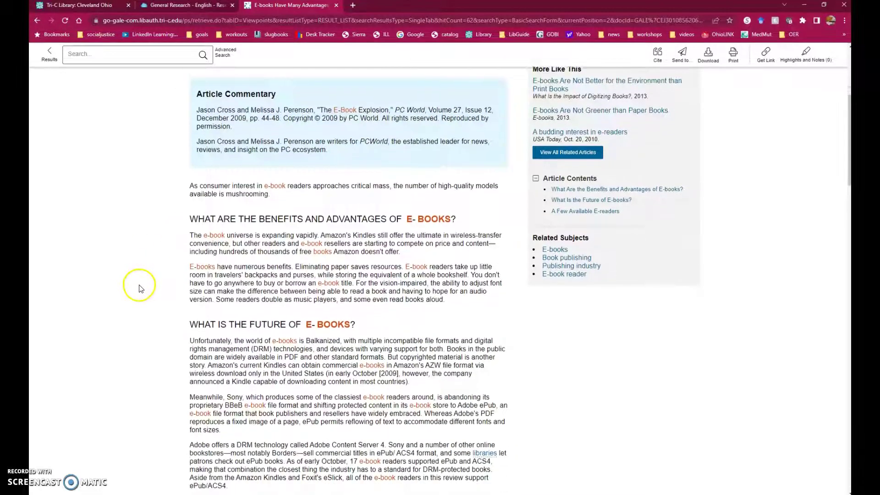
scroll(139, 293, "down", 9)
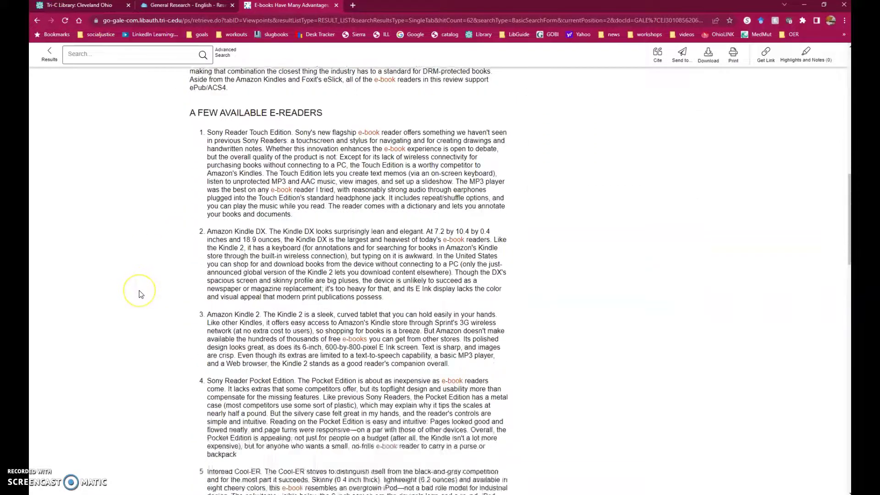
scroll(140, 294, "down", 3)
scroll(141, 294, "down", 13)
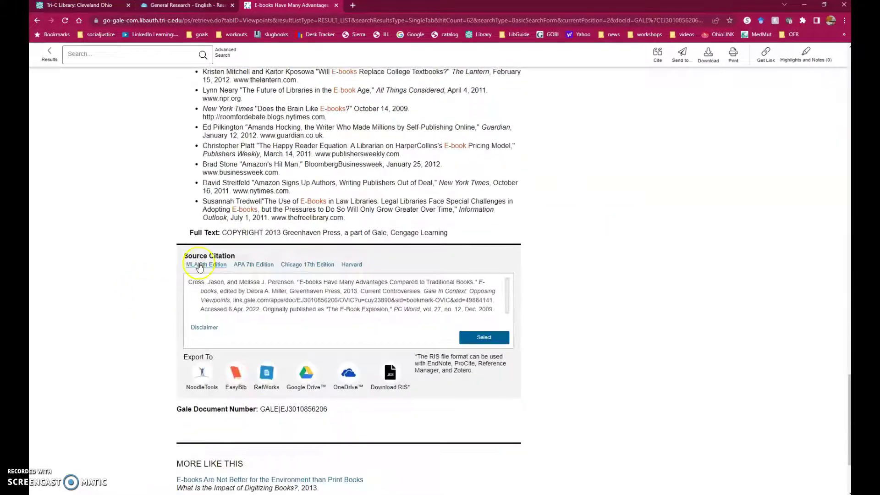
left_click_drag(189, 282, 477, 318)
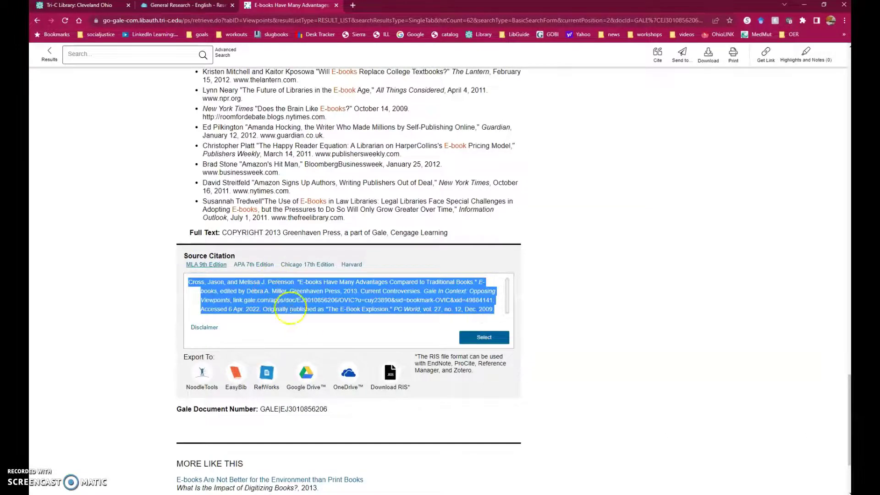
E-mail the essay as full text to the saved Yahoo address and close the confirmation.
left_click(679, 63)
left_click(336, 298)
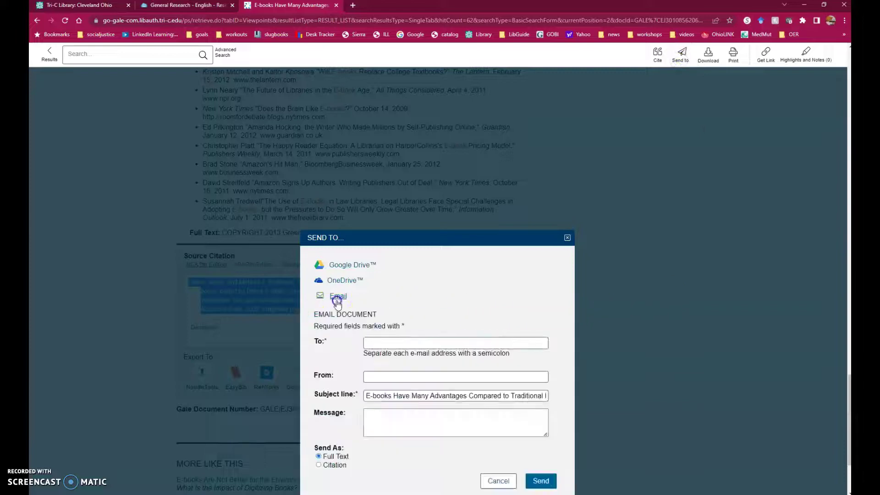
left_click(398, 338)
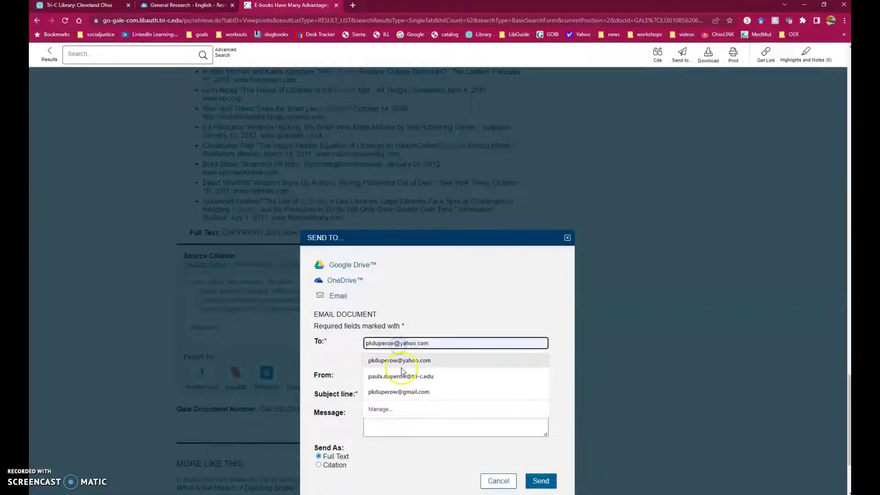
left_click(400, 364)
left_click(540, 482)
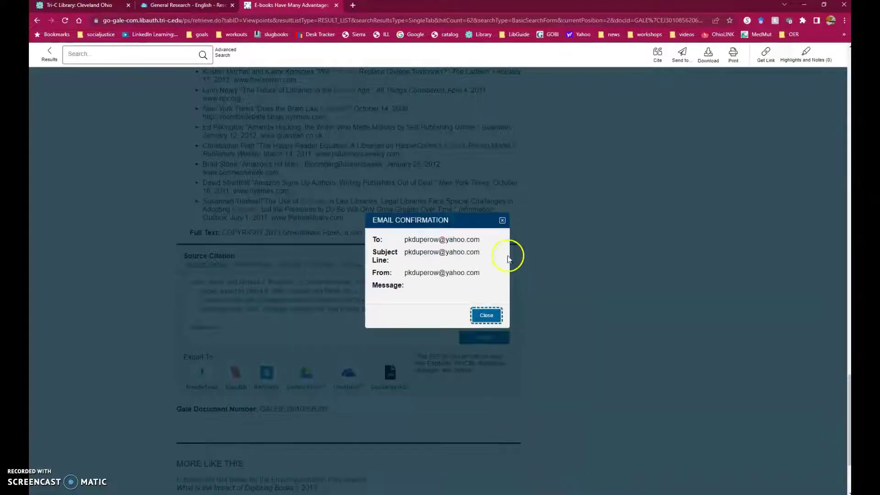
left_click(486, 316)
Return to the results list, switch to the Magazines section and highlight its result count and the Filter Your Results heading.
scroll(608, 330, "up", 1)
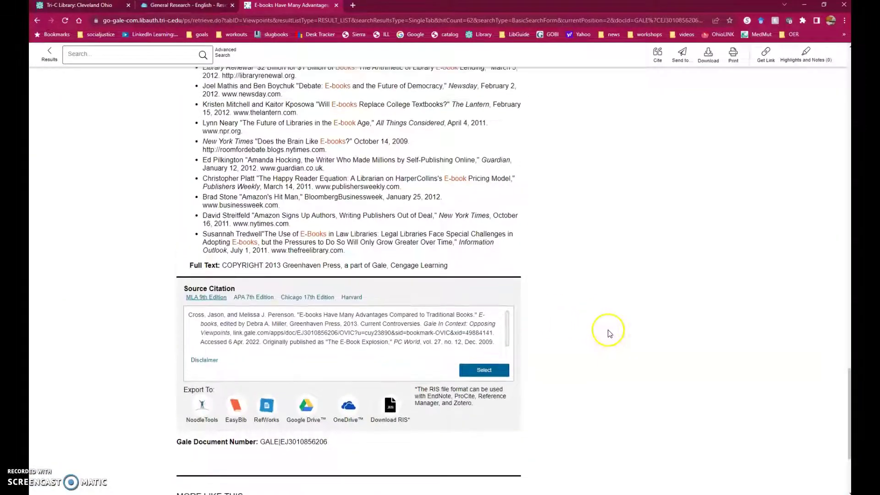
left_click(50, 60)
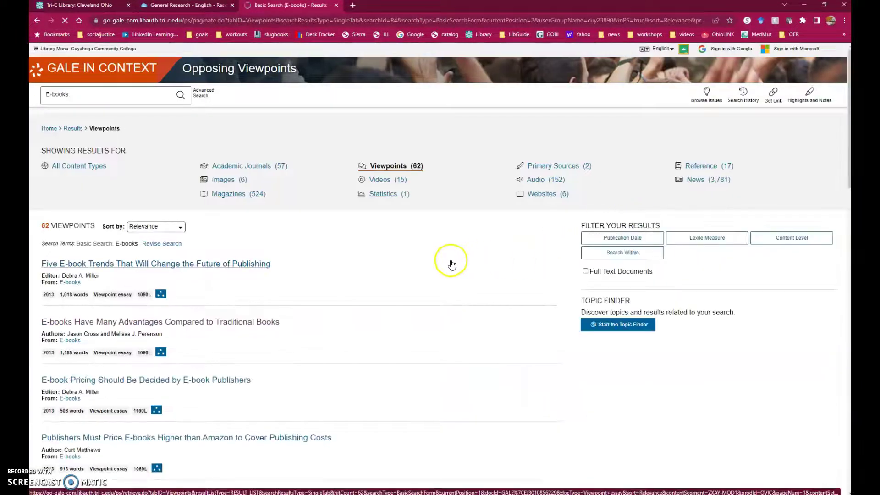
left_click(239, 198)
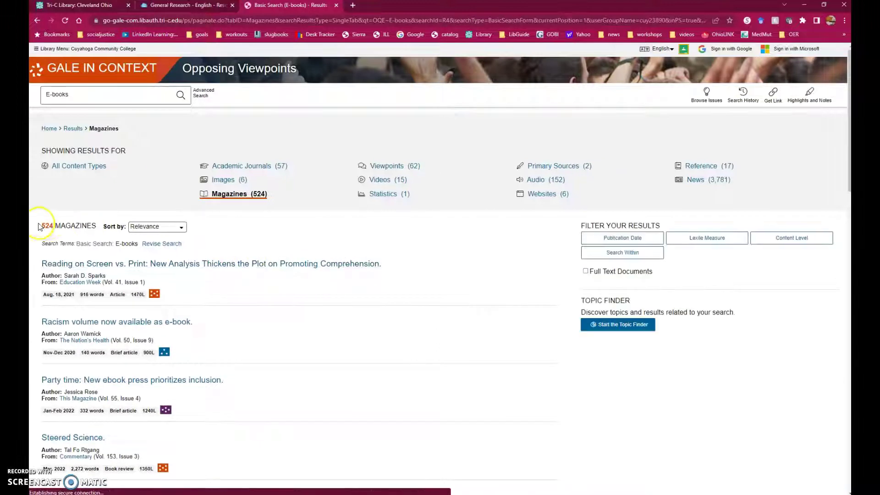
double_click(46, 225)
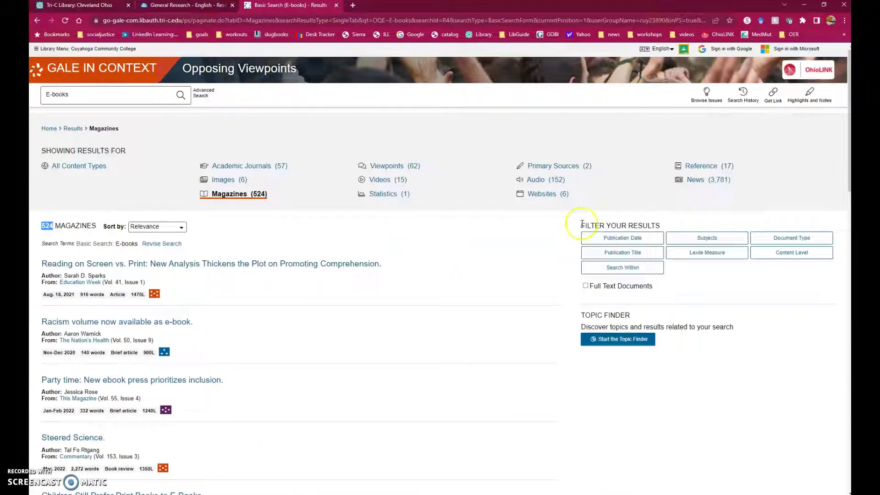
left_click_drag(582, 224, 632, 223)
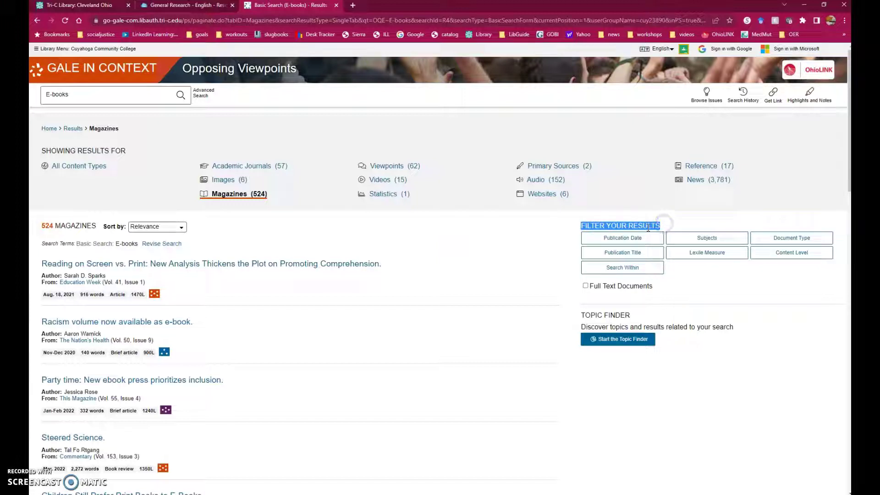
Filter the magazine results to the document type Article and the subject E-books.
left_click(790, 238)
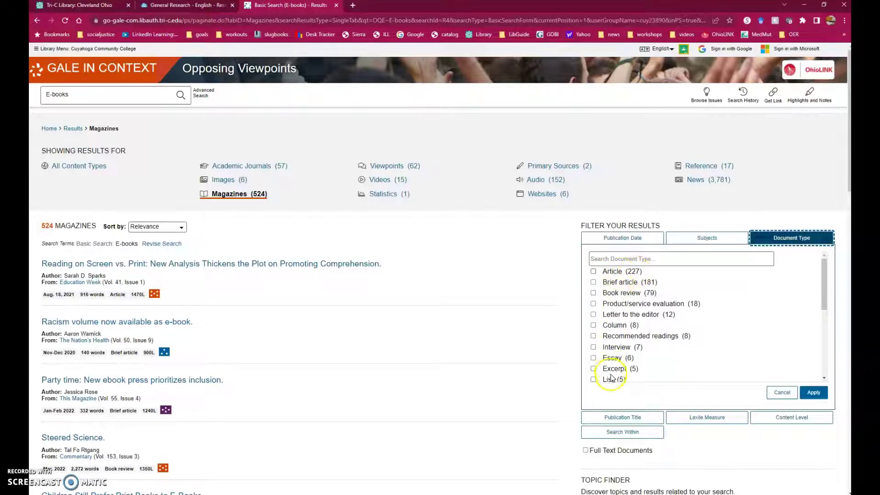
left_click(593, 271)
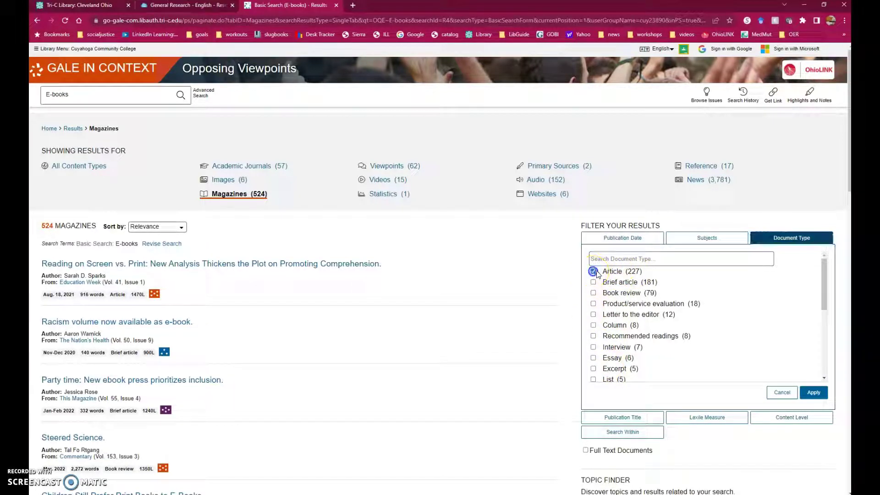
left_click(813, 392)
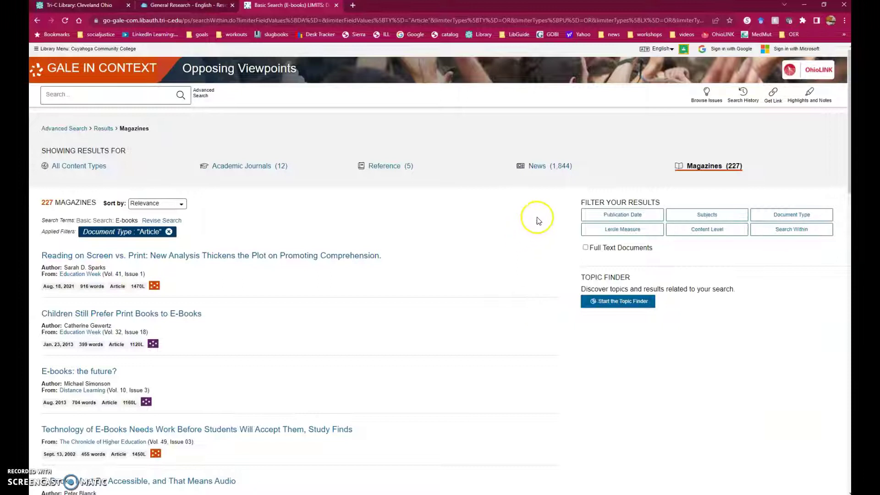
left_click(701, 215)
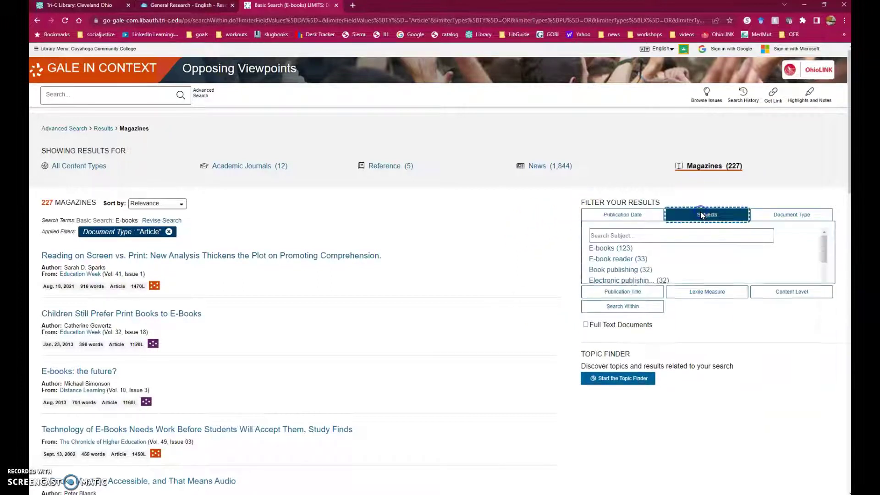
left_click(605, 251)
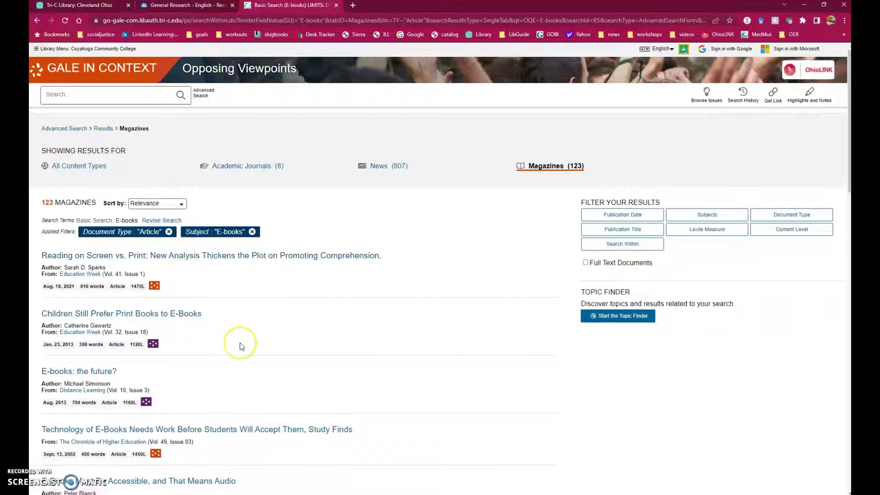
Open the magazine article "Children Still Prefer Print Books to E-Books", highlight part of its title and look through its text.
scroll(239, 346, "down", 1)
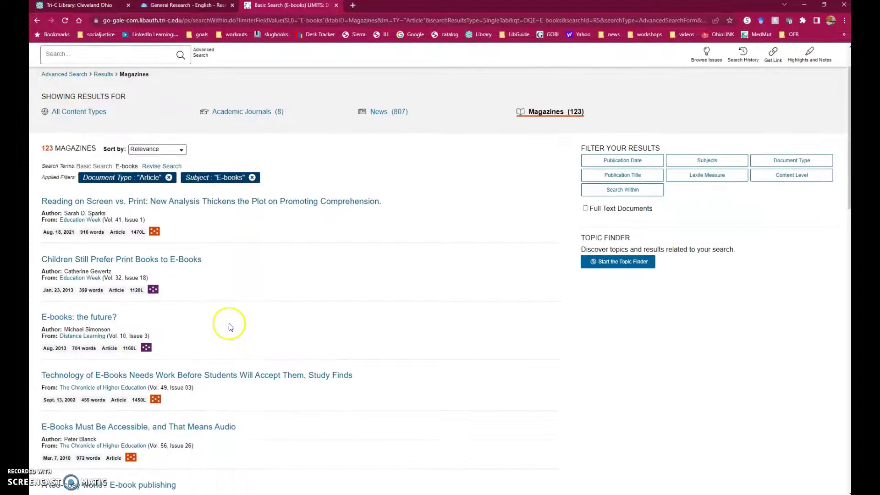
left_click(121, 262)
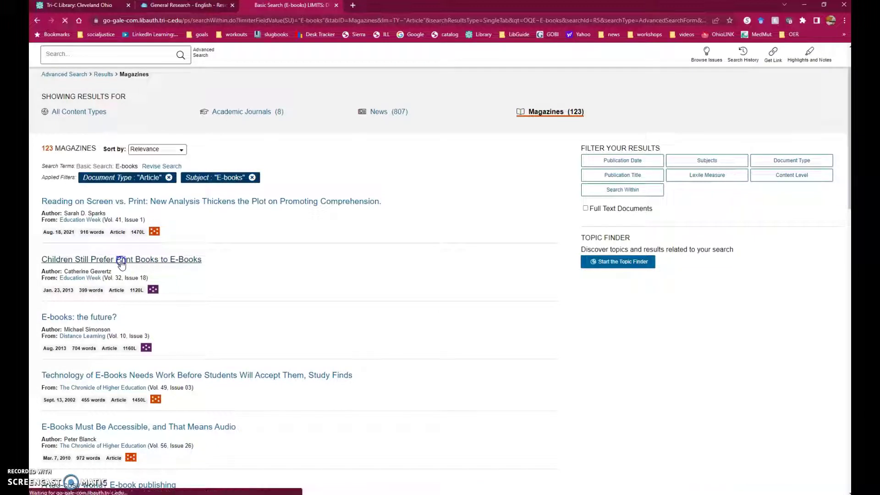
left_click(446, 176)
left_click_drag(430, 175, 521, 180)
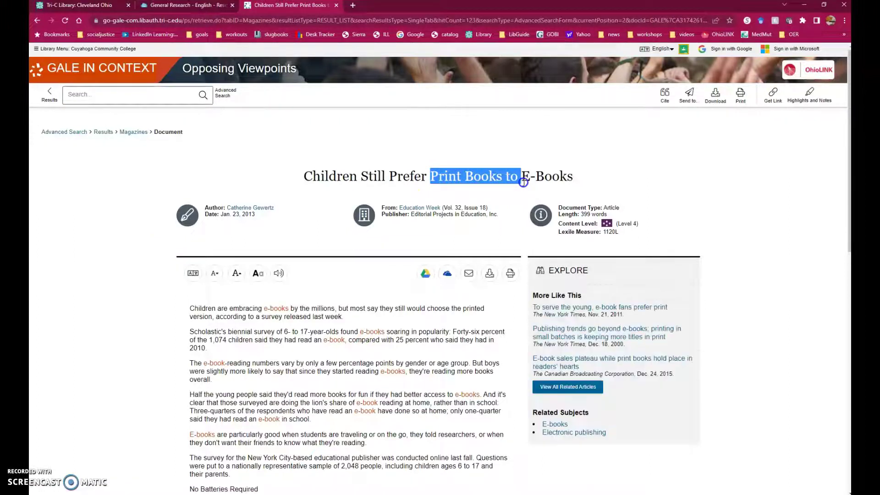
scroll(89, 315, "down", 3)
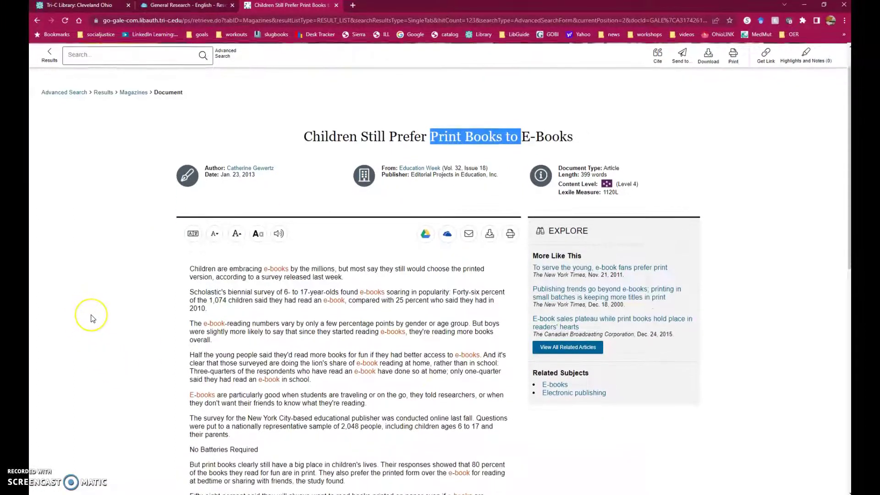
scroll(93, 318, "down", 3)
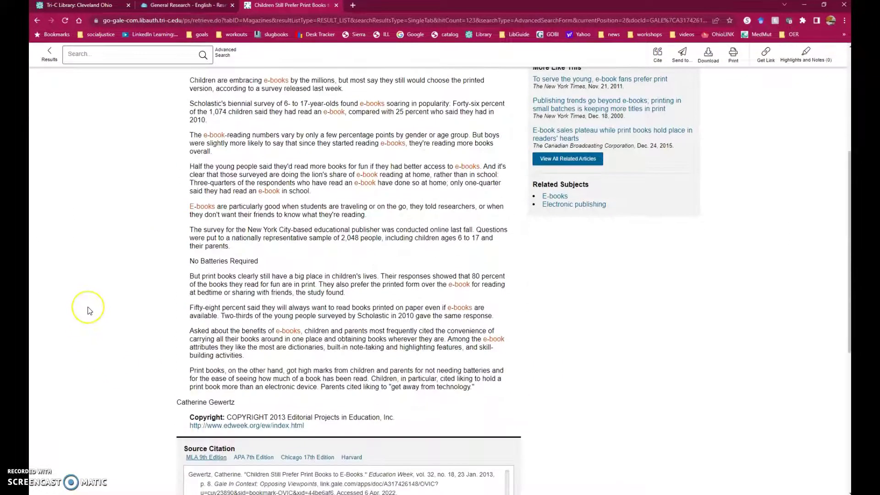
scroll(90, 310, "up", 5)
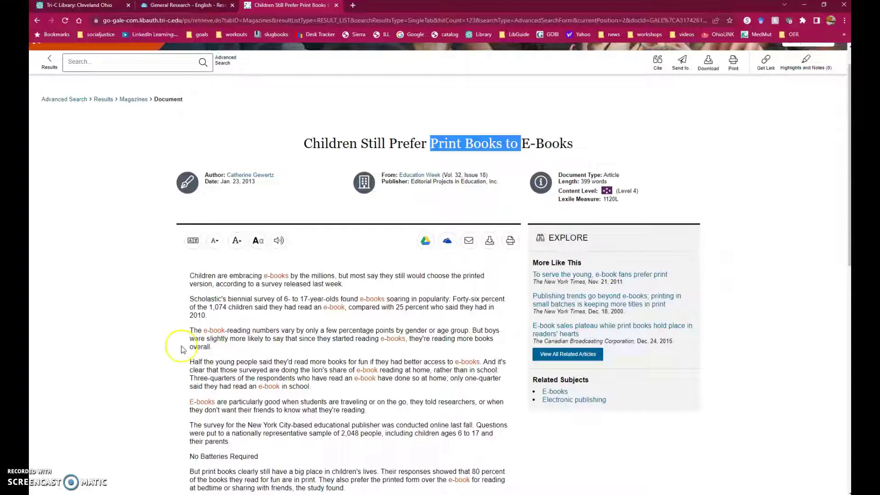
Go back to the filtered magazine results and browse further down the list of articles.
left_click(49, 64)
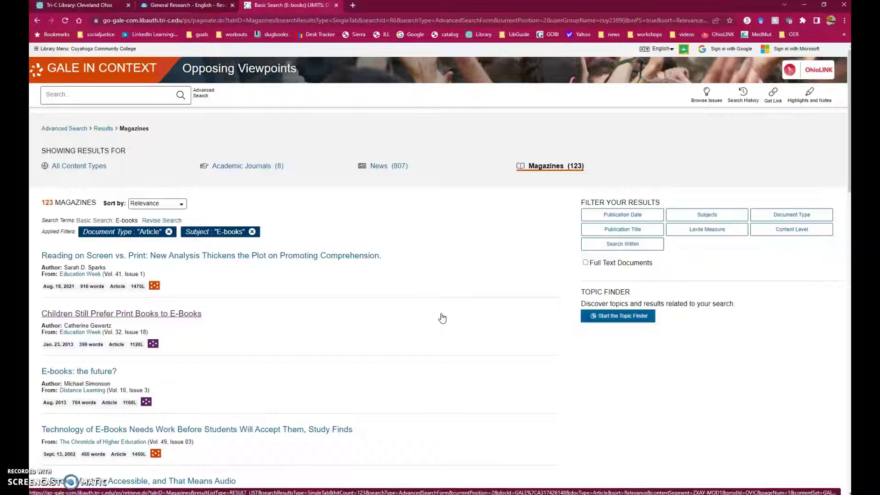
scroll(441, 317, "down", 4)
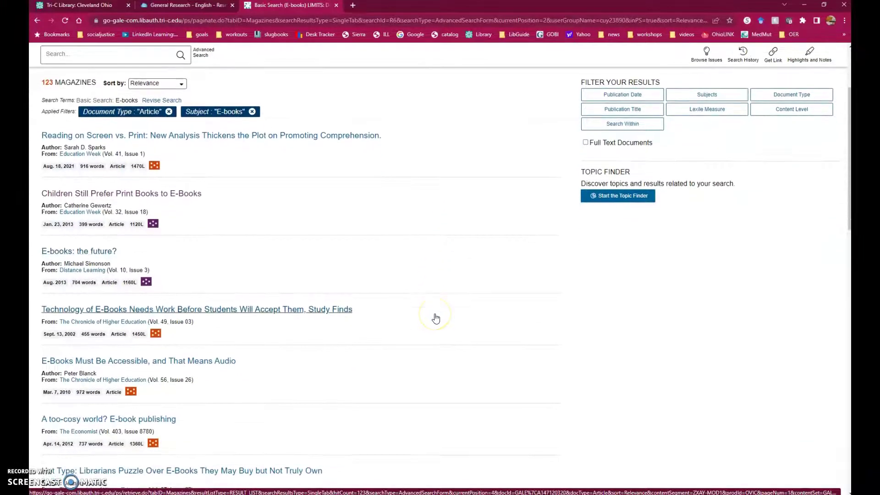
scroll(436, 318, "down", 1)
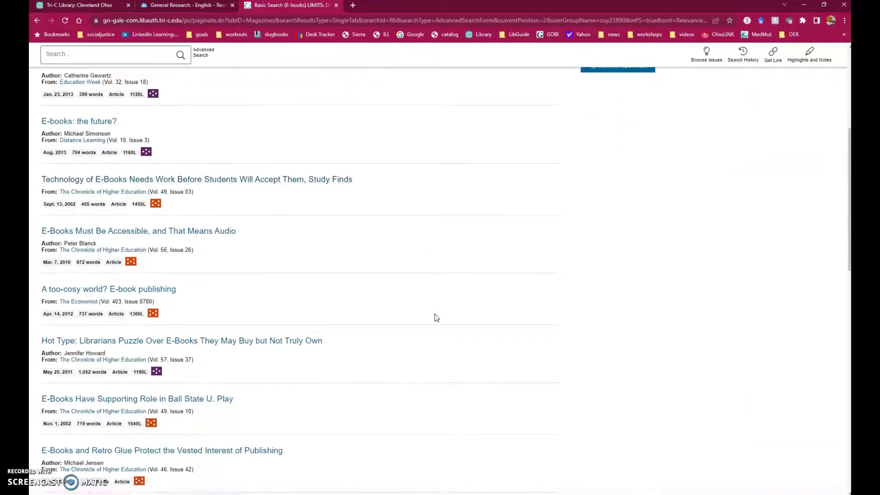
scroll(437, 318, "down", 1)
scroll(436, 318, "down", 1)
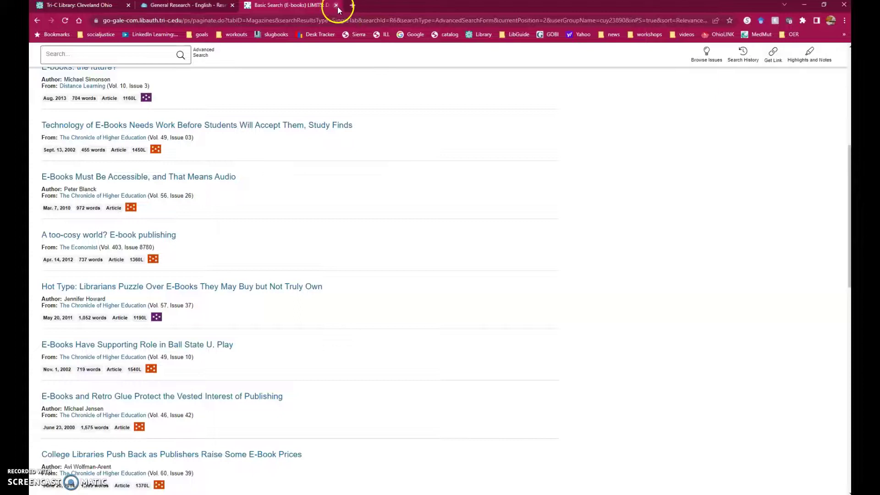
Close Opposing Viewpoints and return to the Current Topics/Social Issues Databases list in the English research guide.
left_click(335, 5)
scroll(436, 300, "up", 2)
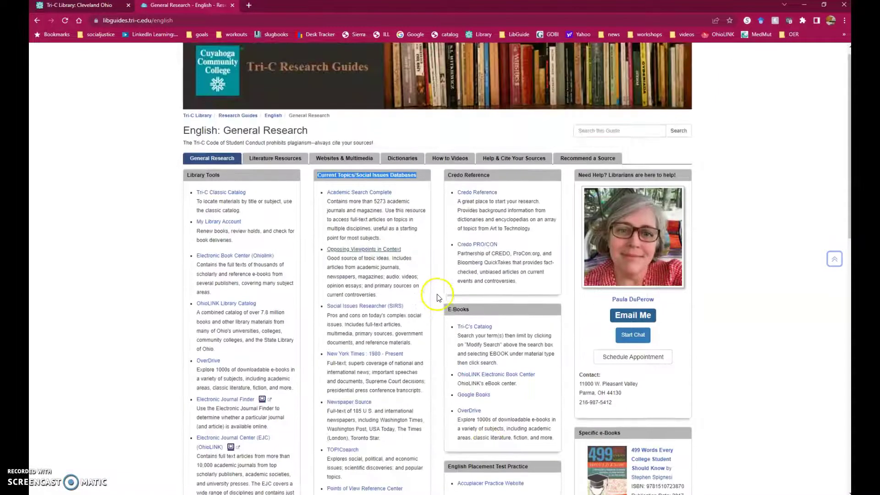
left_click(425, 217)
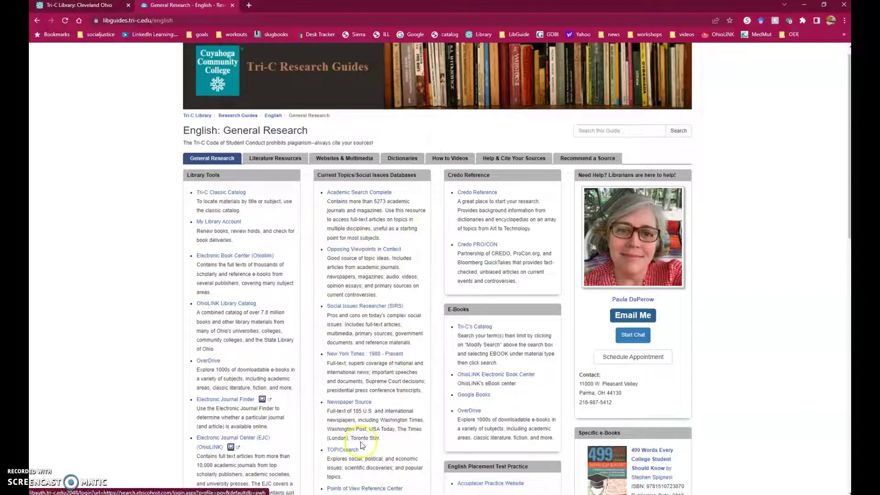
Open Academic Search Complete from the research guide and search for ebooks AND preschoolers.
left_click(352, 194)
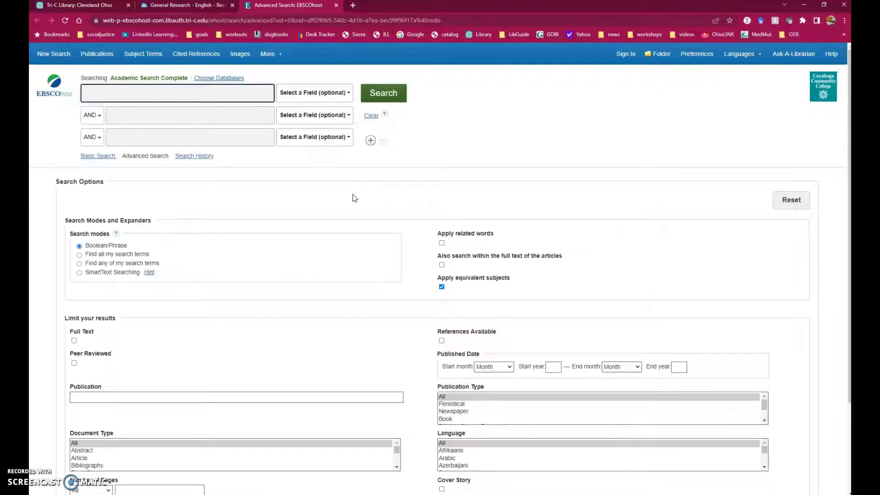
left_click(174, 96)
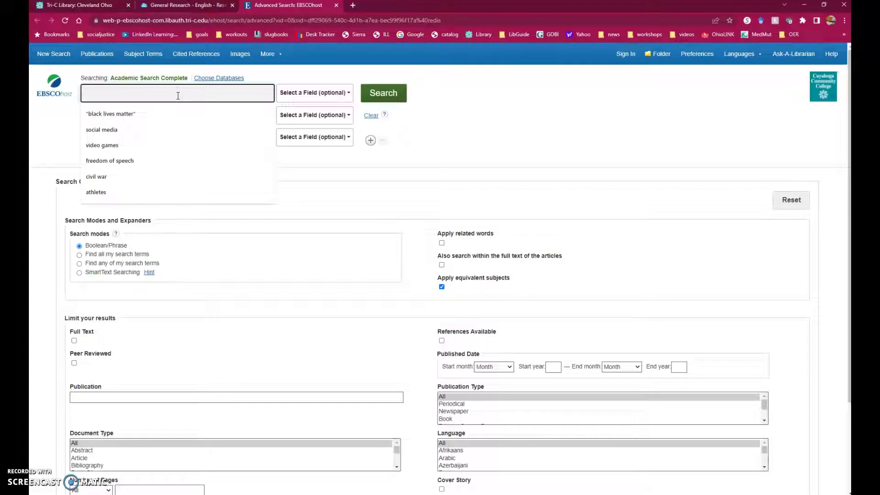
type("ebook")
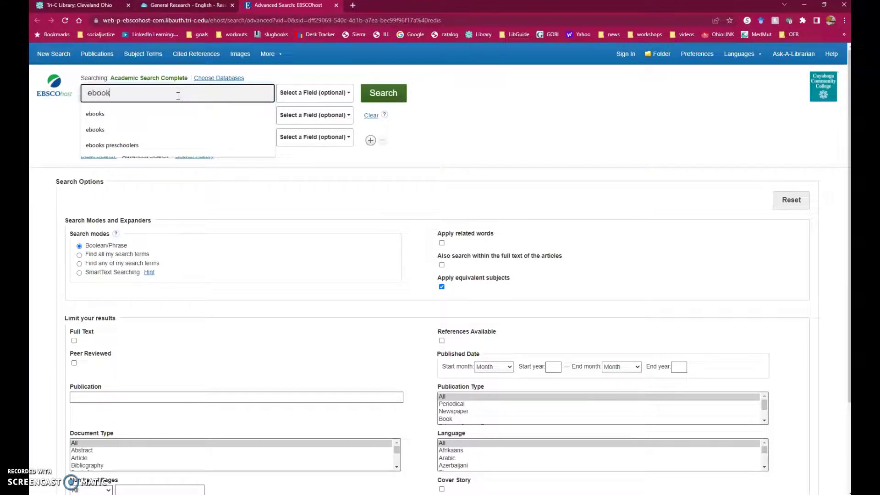
key("Tab")
key("Tab")
key("Tab")
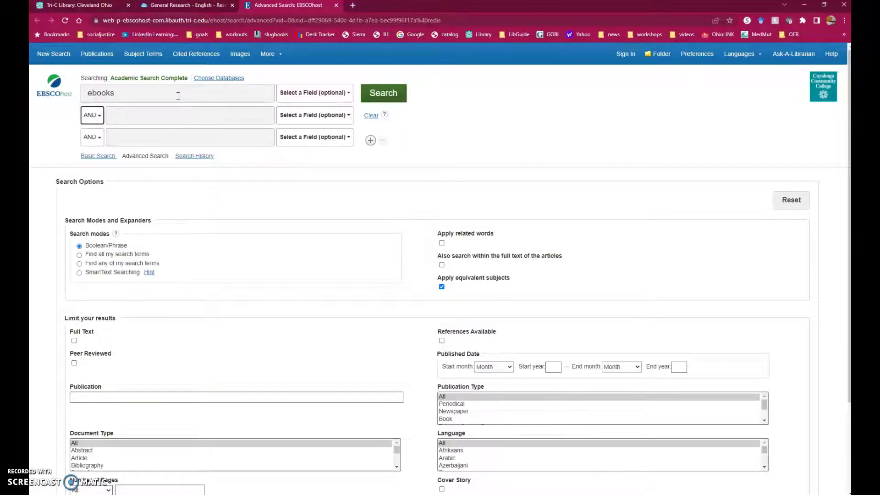
type("preschoolers")
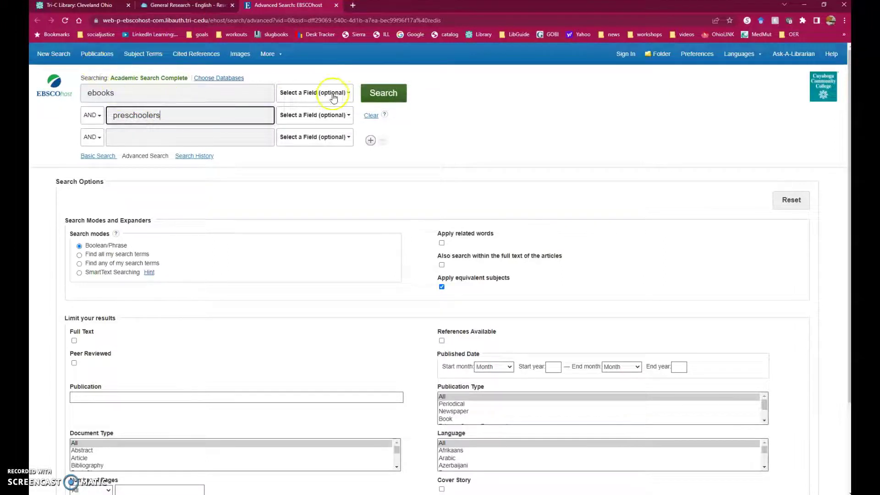
left_click(369, 95)
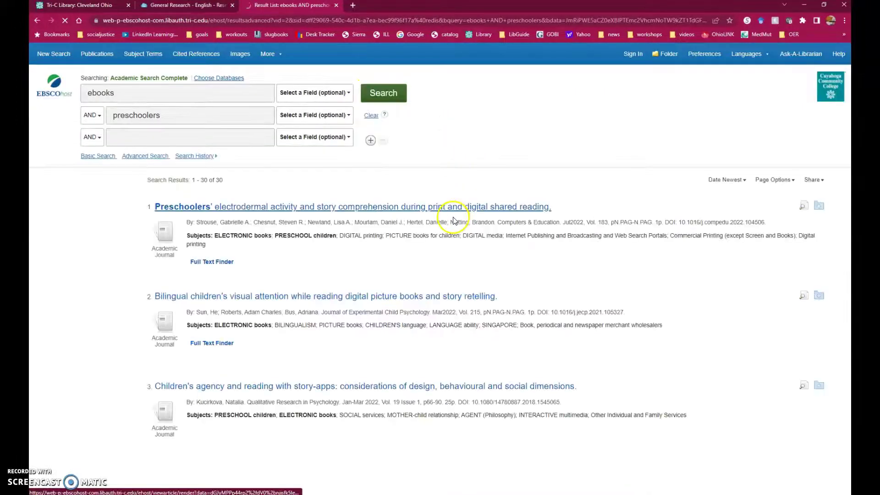
Limit the search results to Full Text and to the subject thesaurus term "preschool children".
double_click(217, 180)
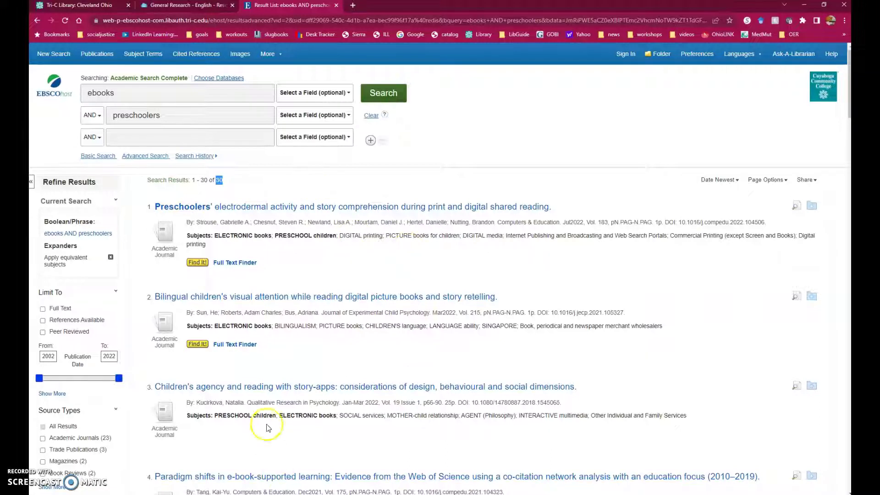
left_click_drag(42, 182, 99, 185)
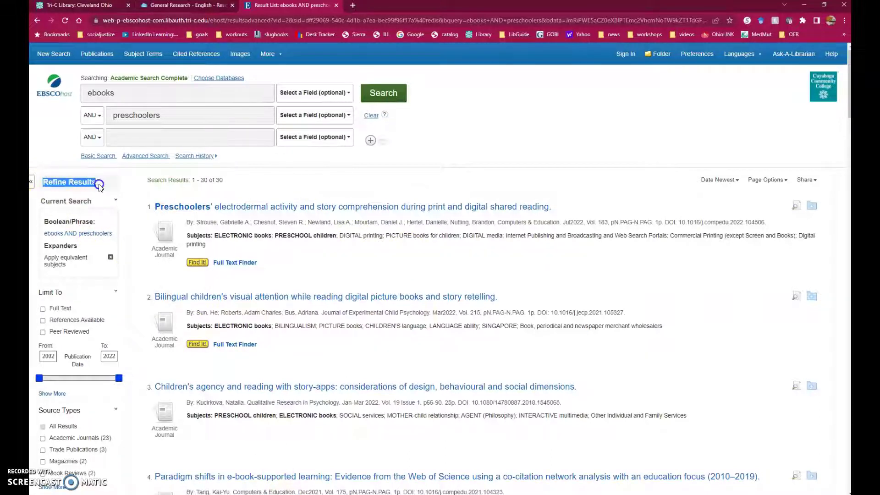
scroll(131, 234, "down", 2)
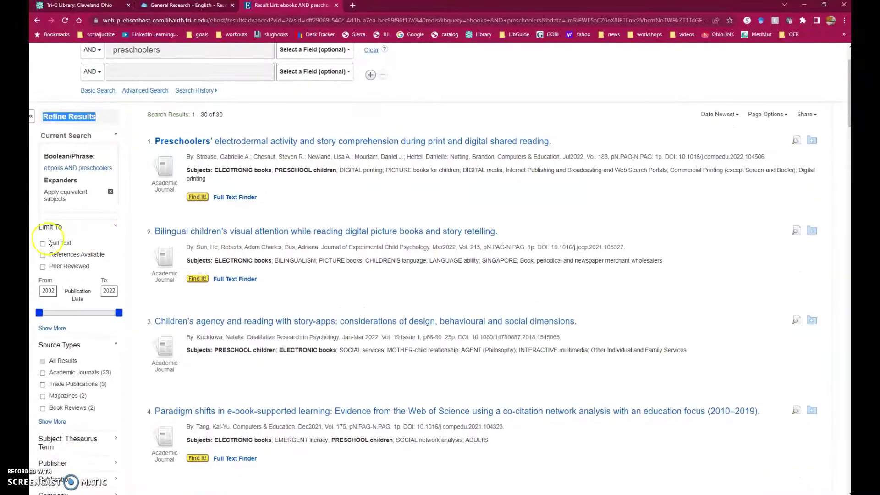
left_click(43, 244)
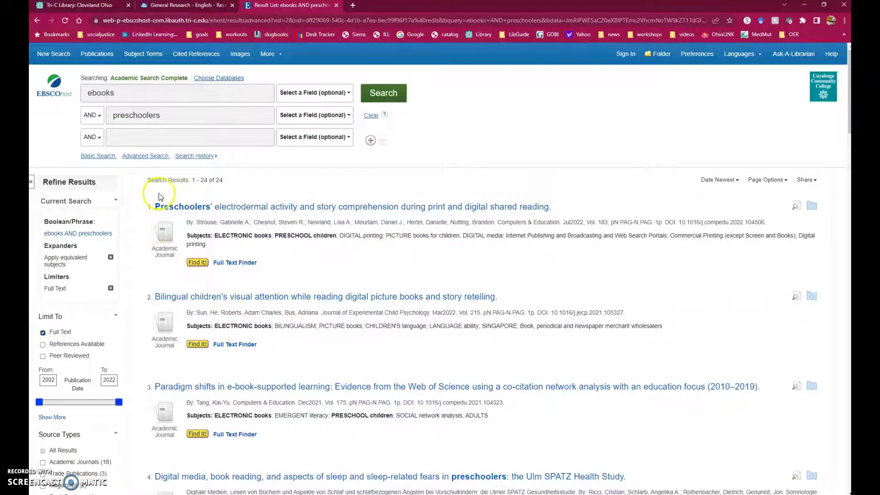
scroll(129, 312, "down", 3)
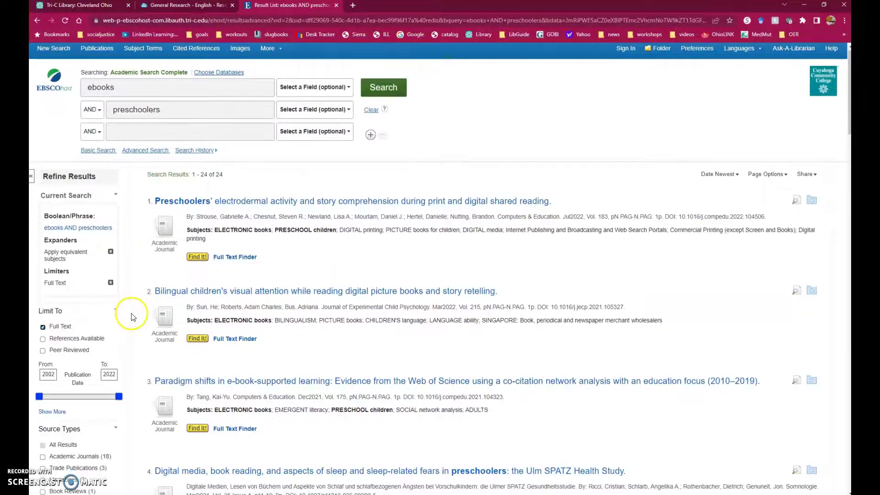
scroll(132, 318, "down", 1)
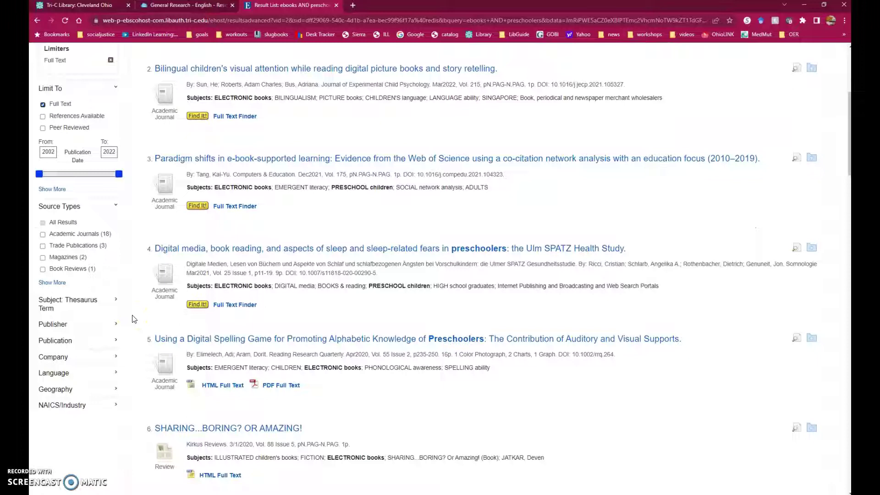
left_click(72, 304)
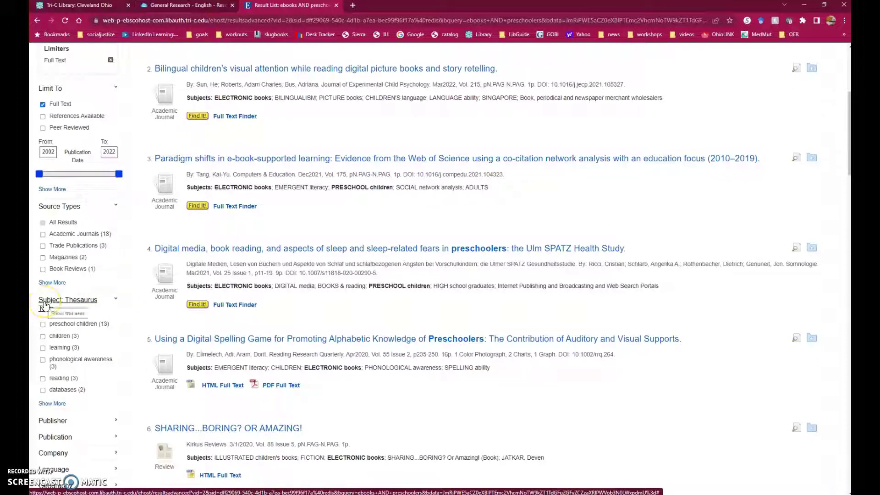
left_click(42, 325)
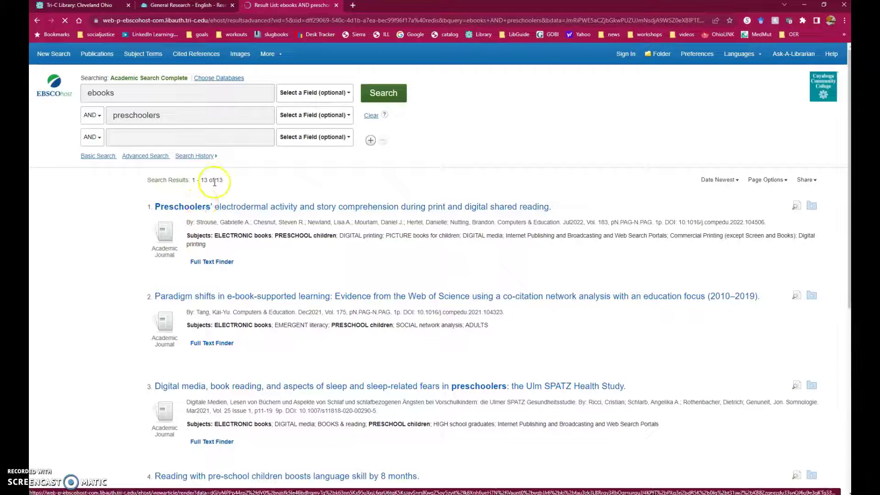
Browse the filtered results, open the article "Are Ebooks Better for Babies?" and highlight its abstract.
scroll(284, 190, "down", 5)
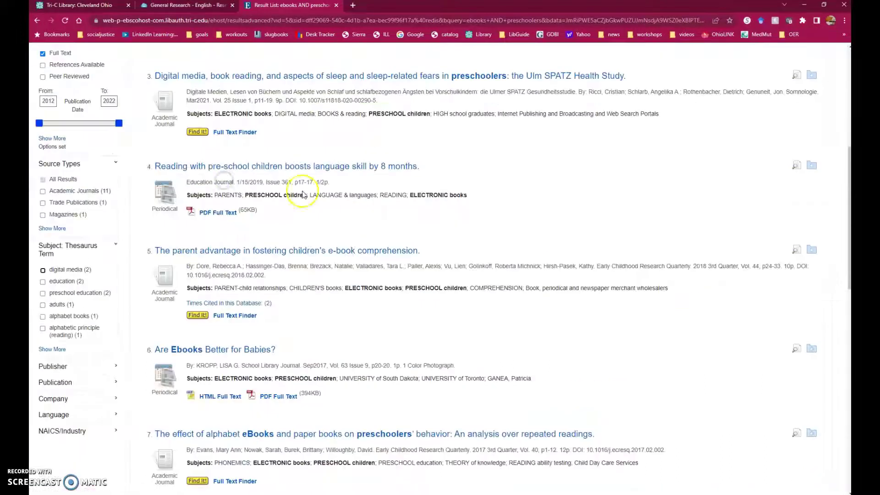
scroll(464, 211, "up", 5)
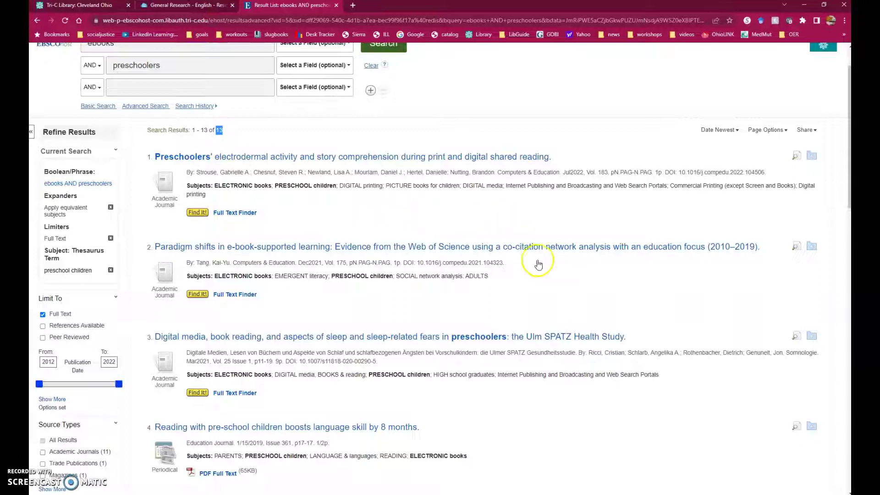
scroll(558, 280, "down", 2)
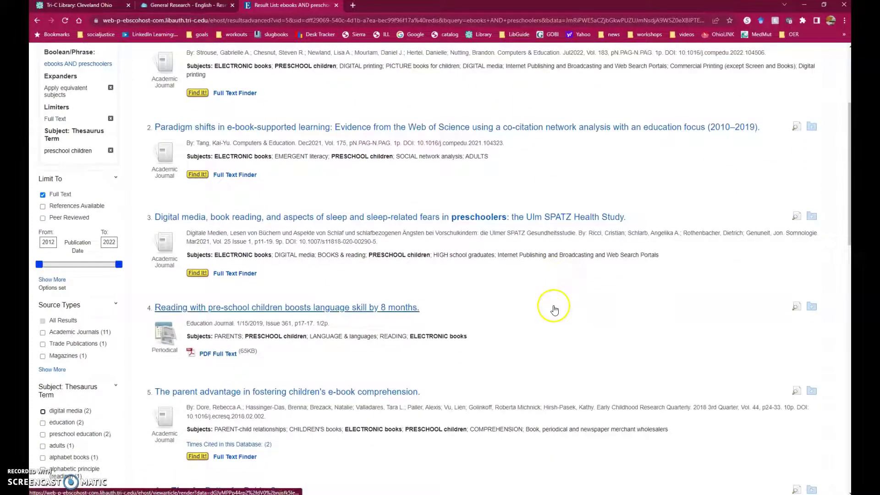
scroll(554, 309, "down", 3)
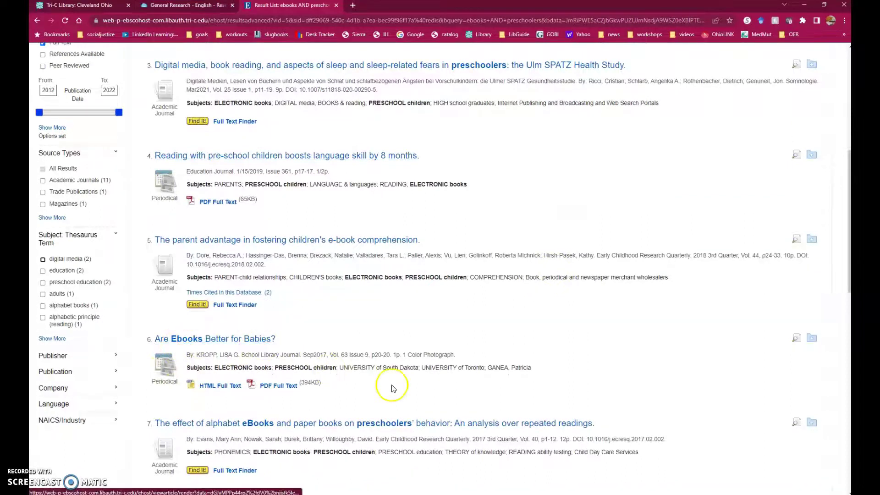
scroll(389, 376, "down", 3)
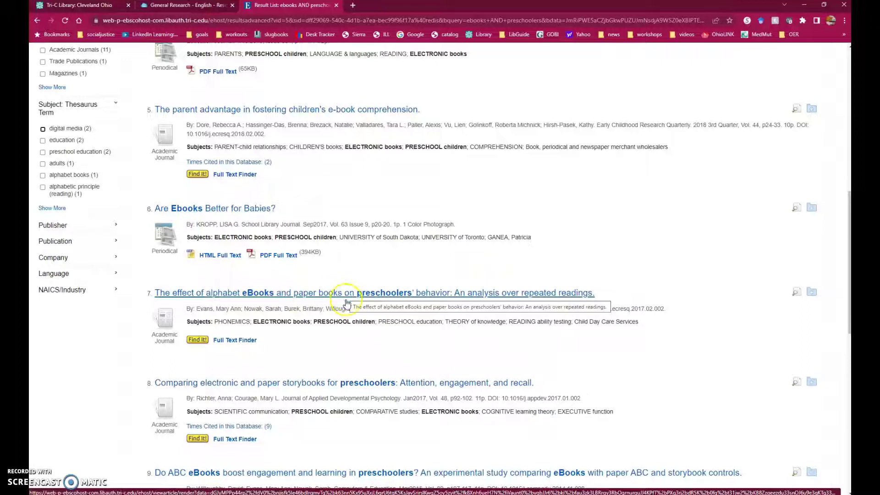
scroll(321, 340, "down", 1)
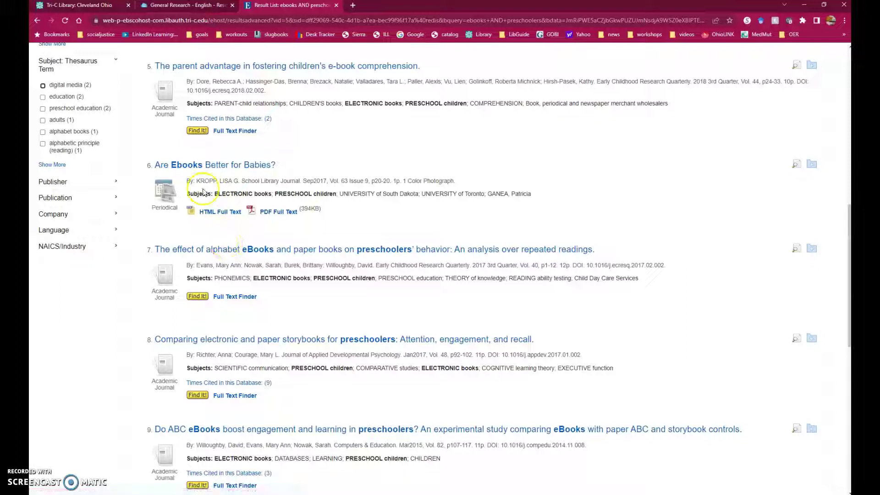
left_click(205, 171)
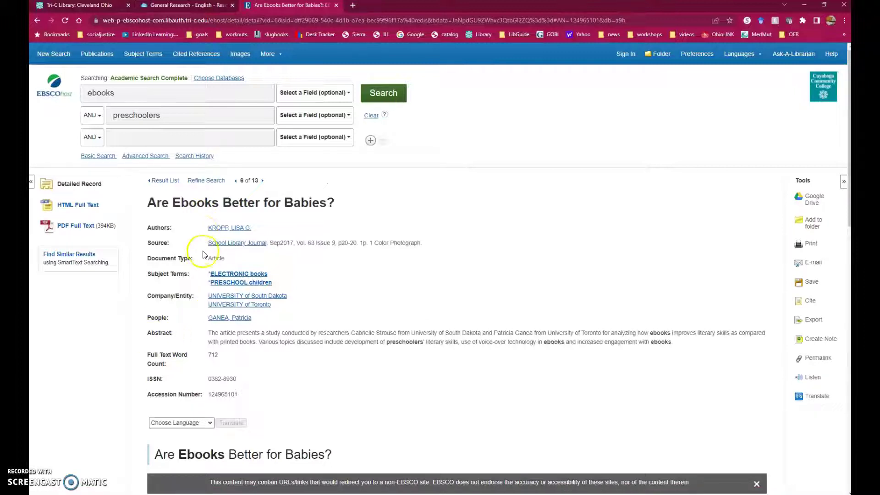
left_click_drag(170, 335, 678, 348)
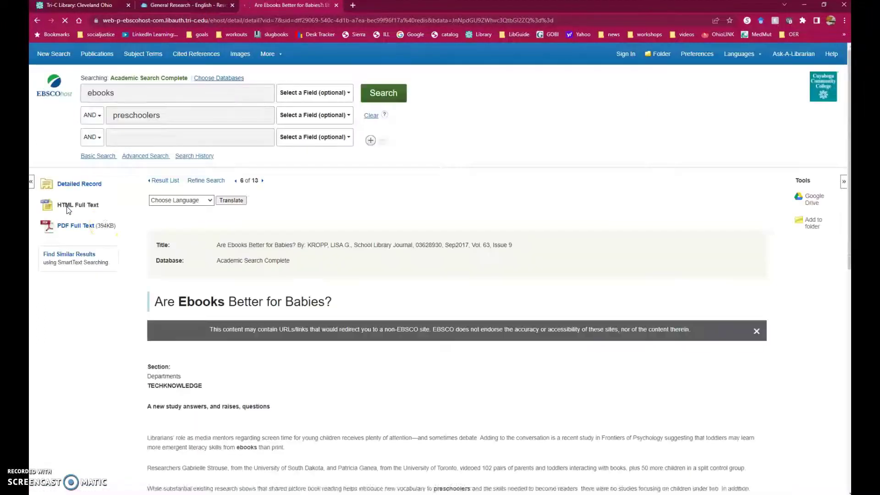
Look through the article's HTML full text and its PDF full text.
scroll(571, 334, "down", 10)
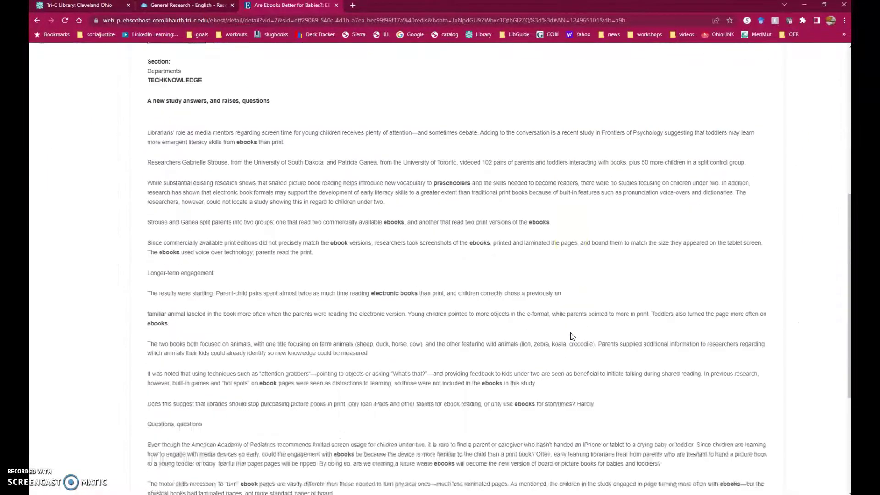
scroll(571, 335, "up", 8)
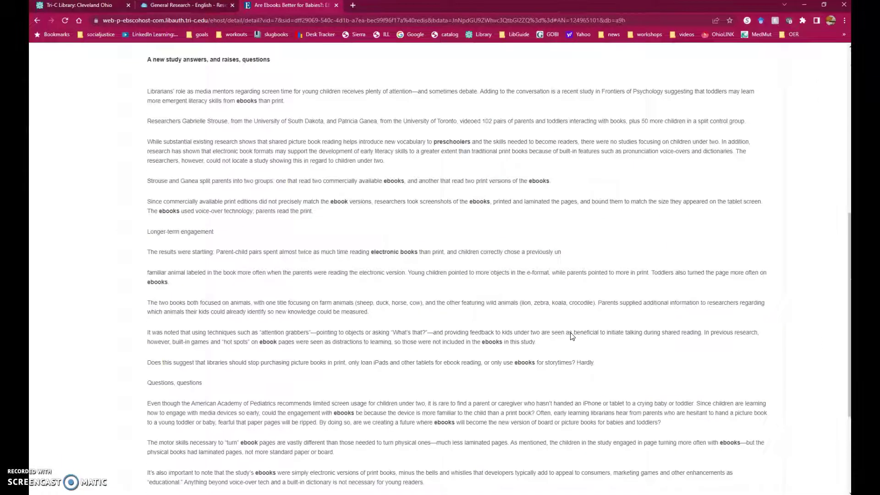
scroll(572, 336, "up", 3)
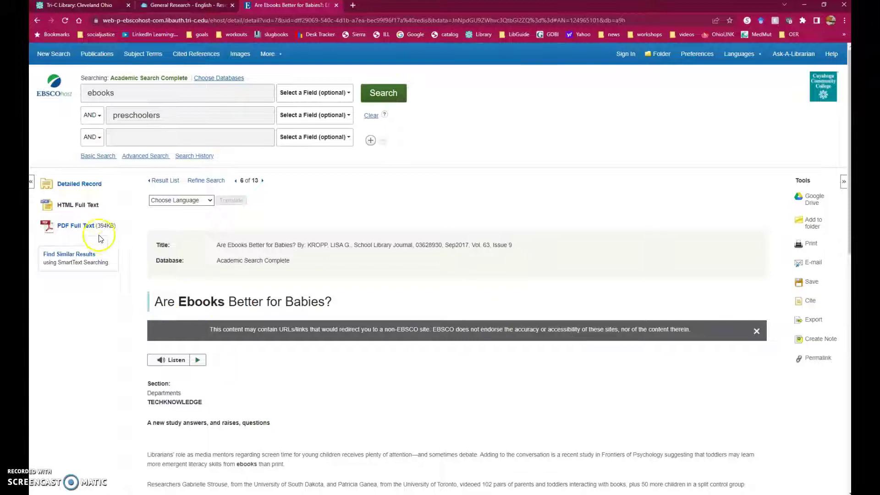
left_click(75, 228)
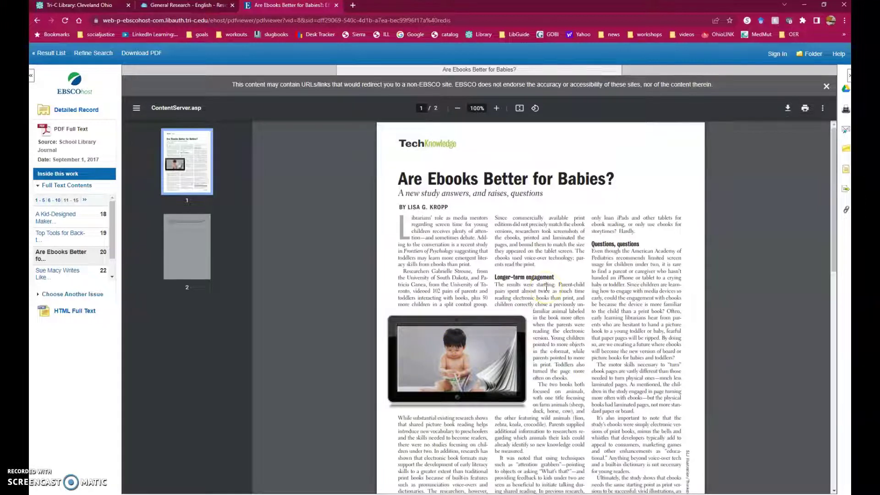
scroll(546, 288, "down", 3)
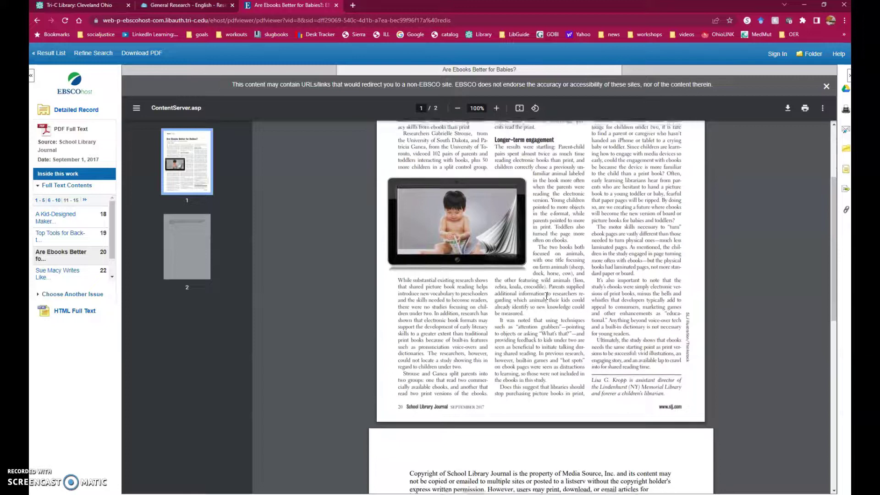
scroll(546, 295, "up", 3)
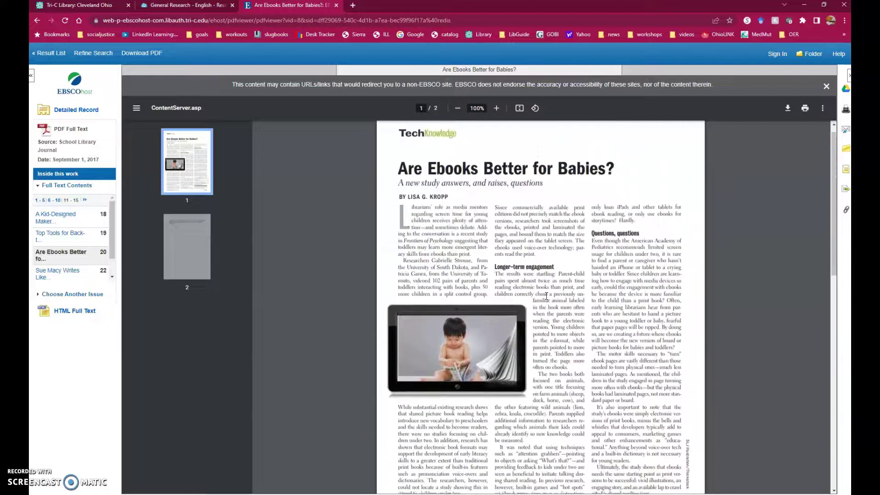
Set up an e-mail of the article with only the PDF attached, excluding HTML full text, and the citation format MLA 9th Edition.
left_click(844, 135)
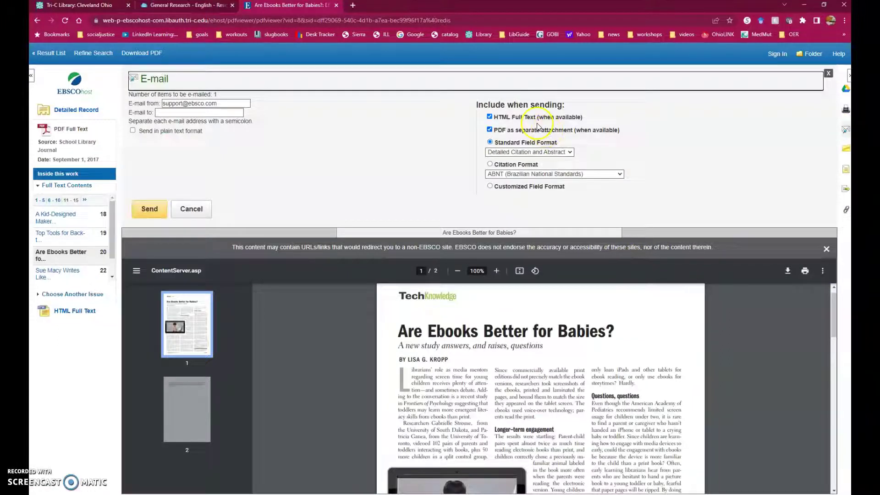
left_click(489, 117)
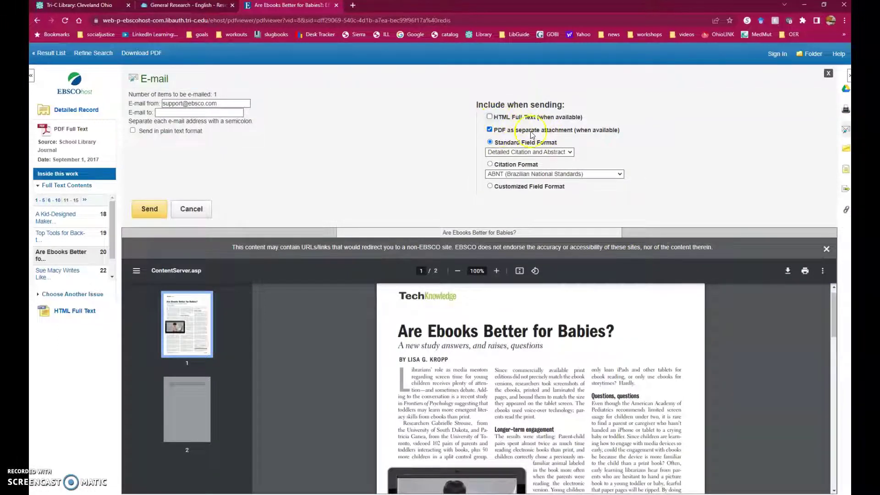
left_click(519, 174)
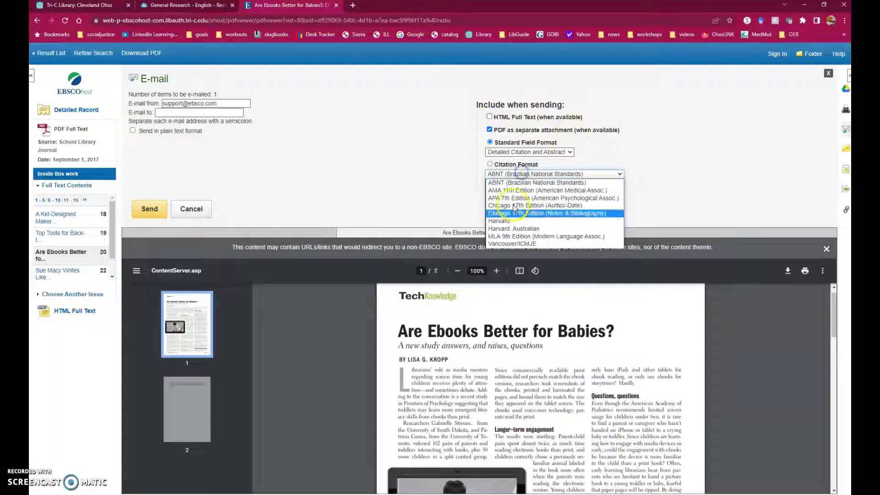
left_click(514, 236)
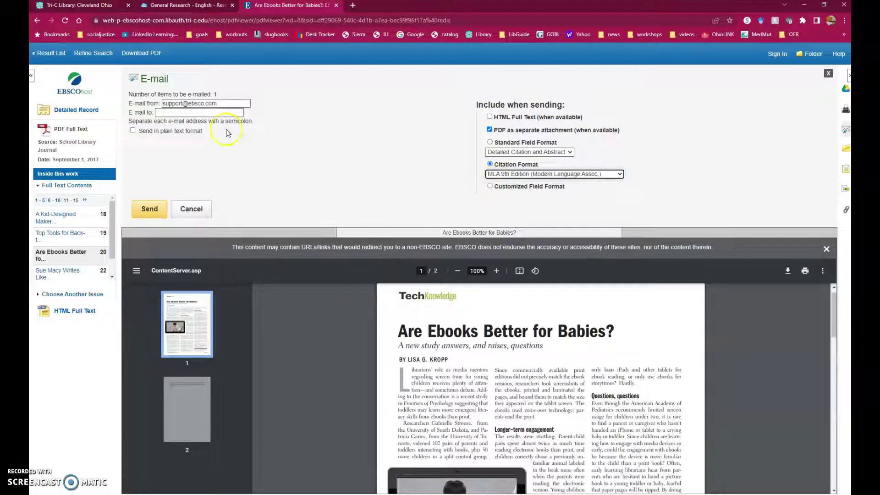
Fill in the sender's and recipient's e-mail addresses and send the article.
left_click(171, 113)
left_click(168, 126)
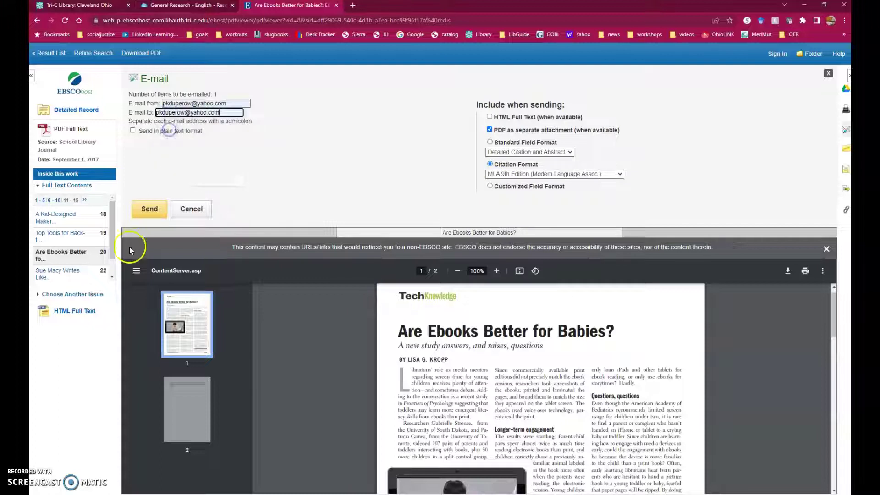
left_click(142, 215)
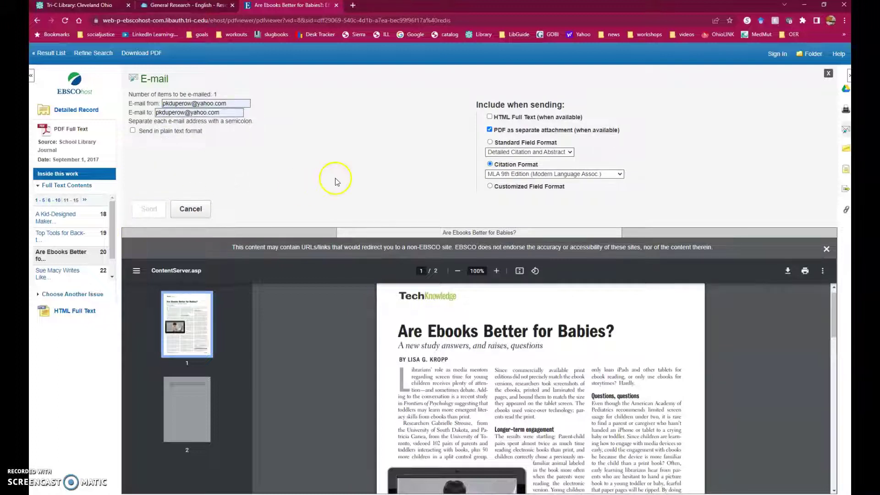